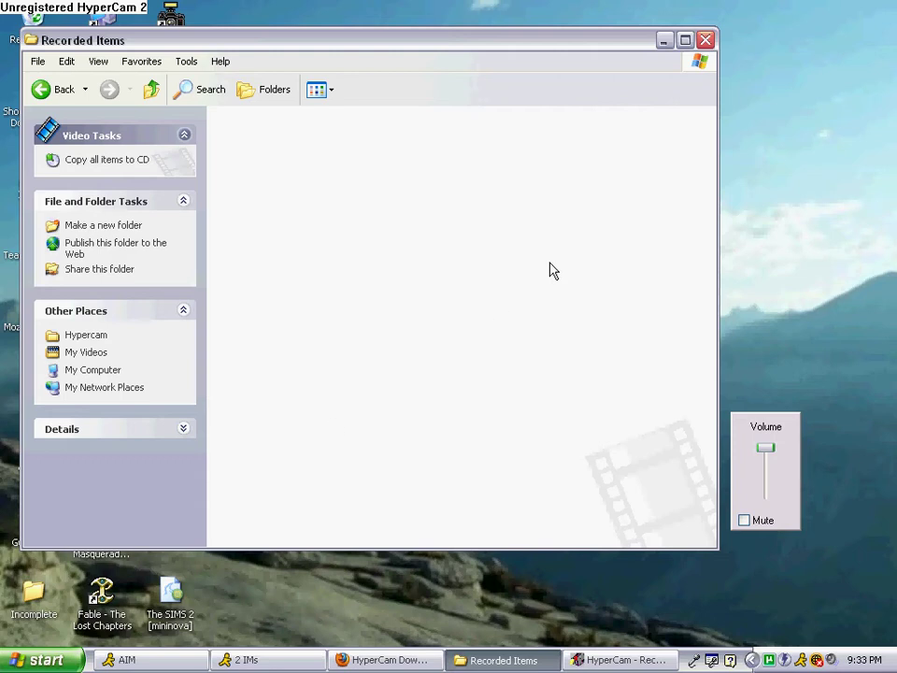
- Minimize the Recorded Items folder and launch Photoshop CS3 Extended from the Start menu
left_click(662, 42)
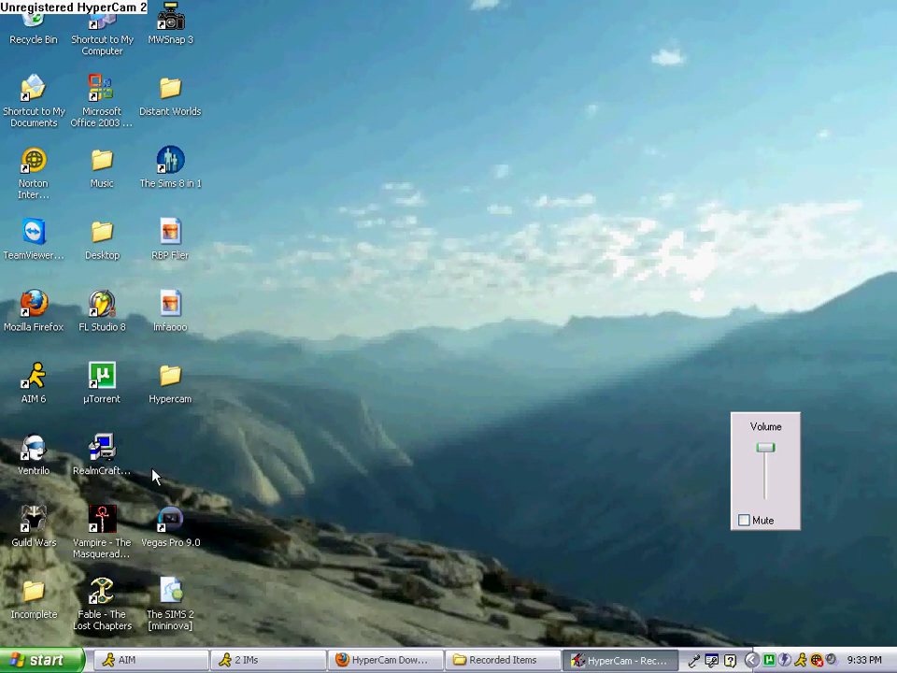
key("super")
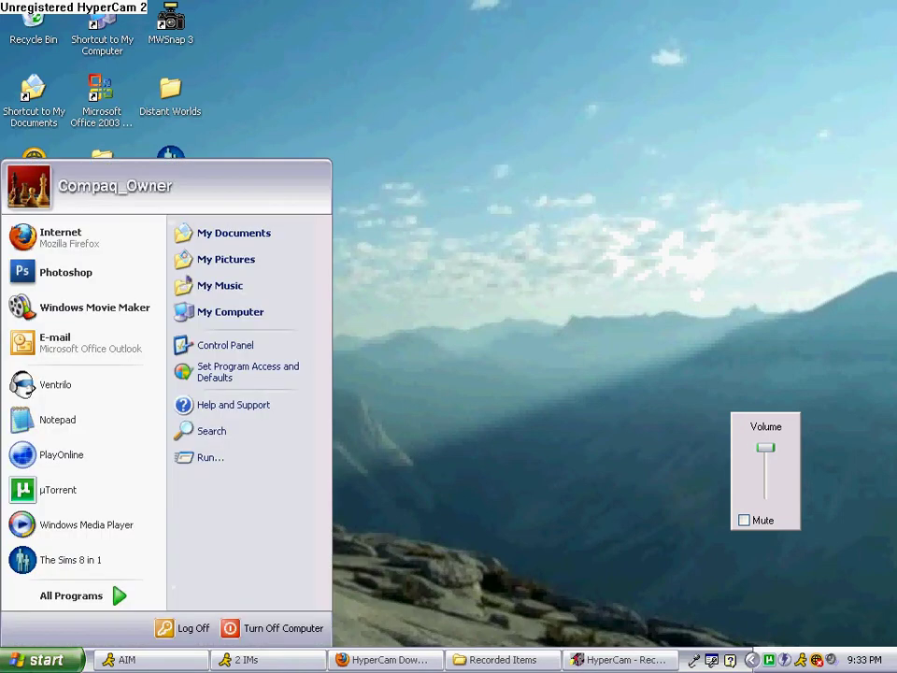
left_click(79, 288)
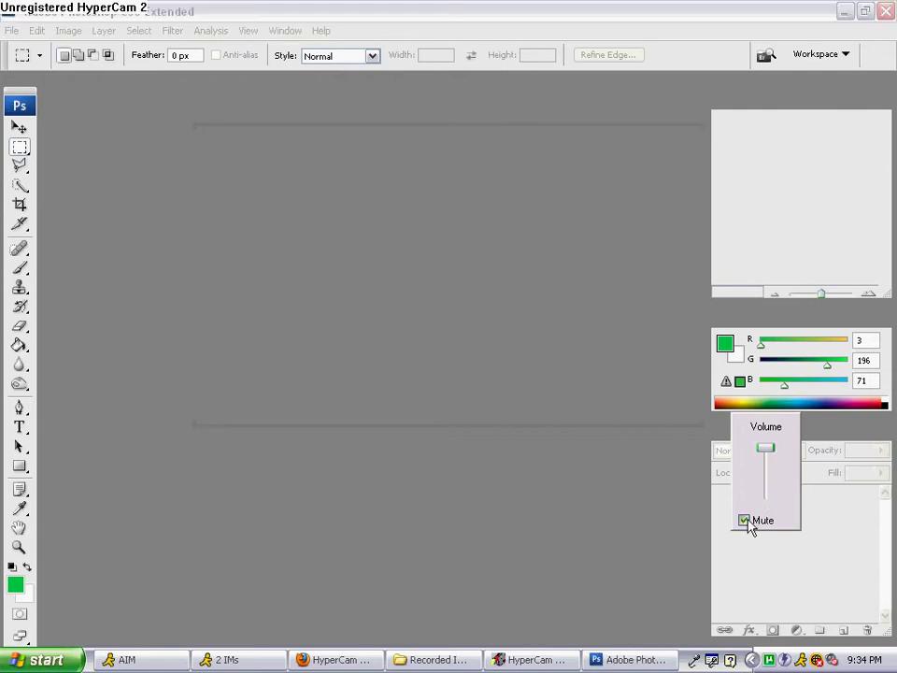
- Create a new 256 × 512 pixel white document at 72 pixels/inch
left_click(12, 31)
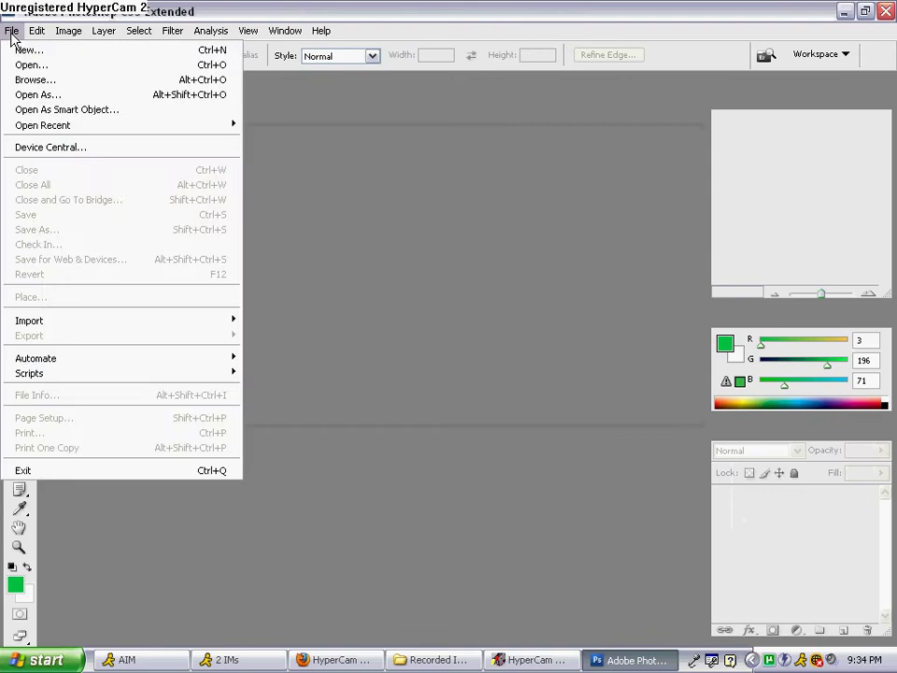
left_click(30, 49)
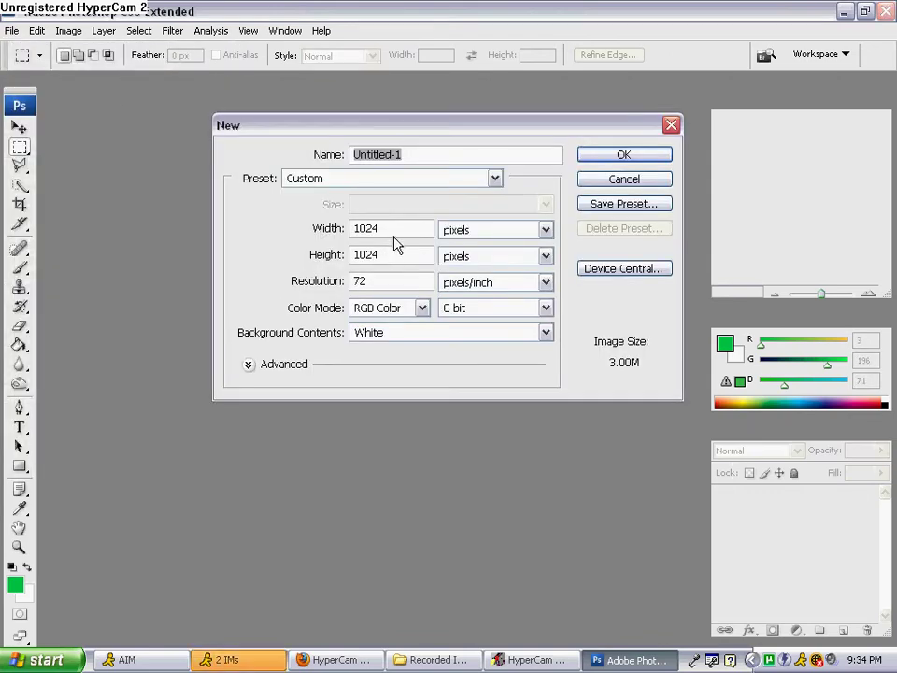
double_click(393, 255)
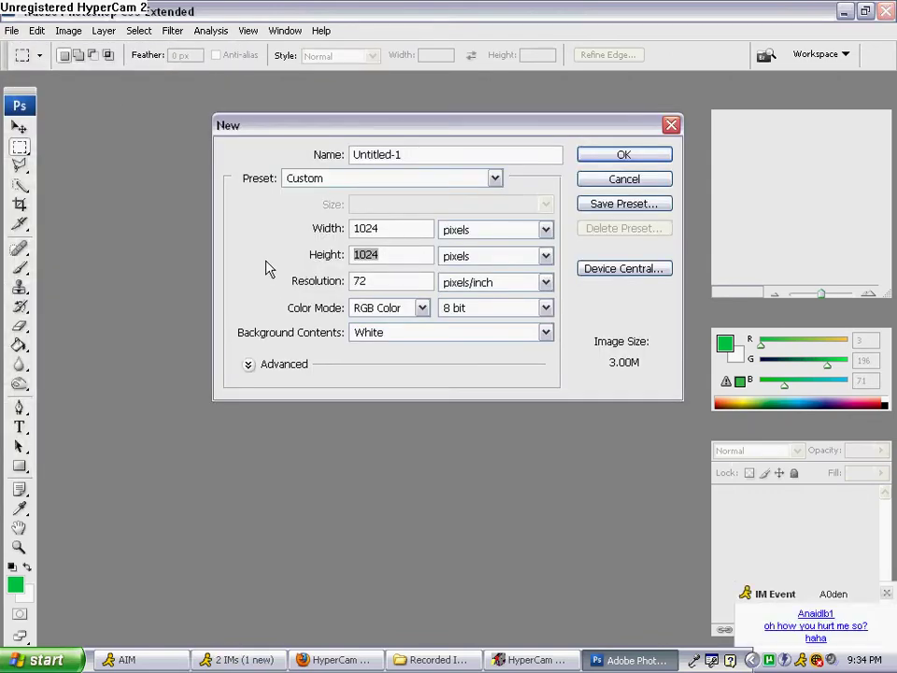
type("512")
key("shift+Tab")
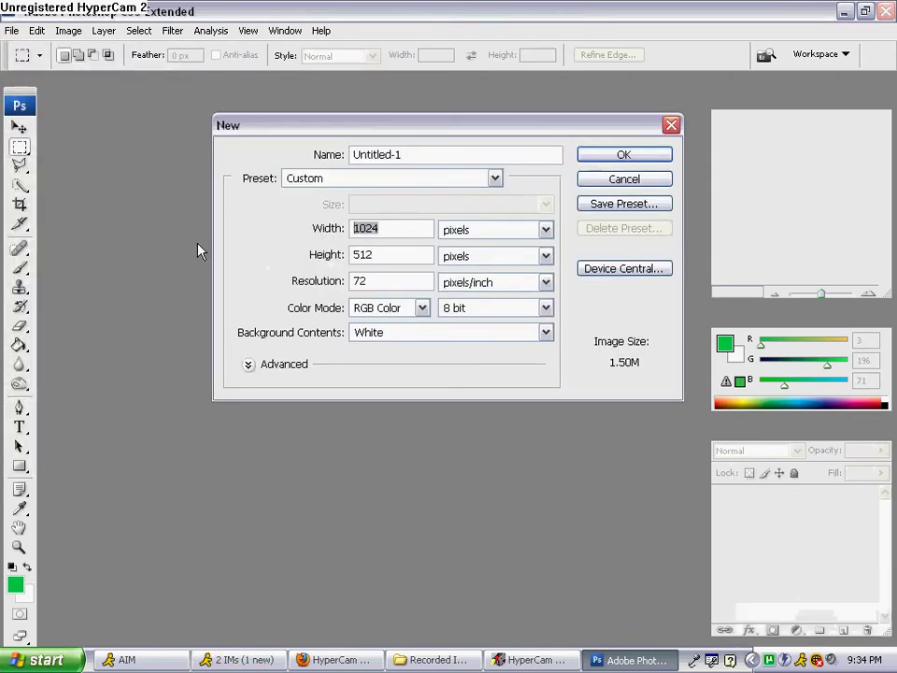
type("256")
left_click(601, 156)
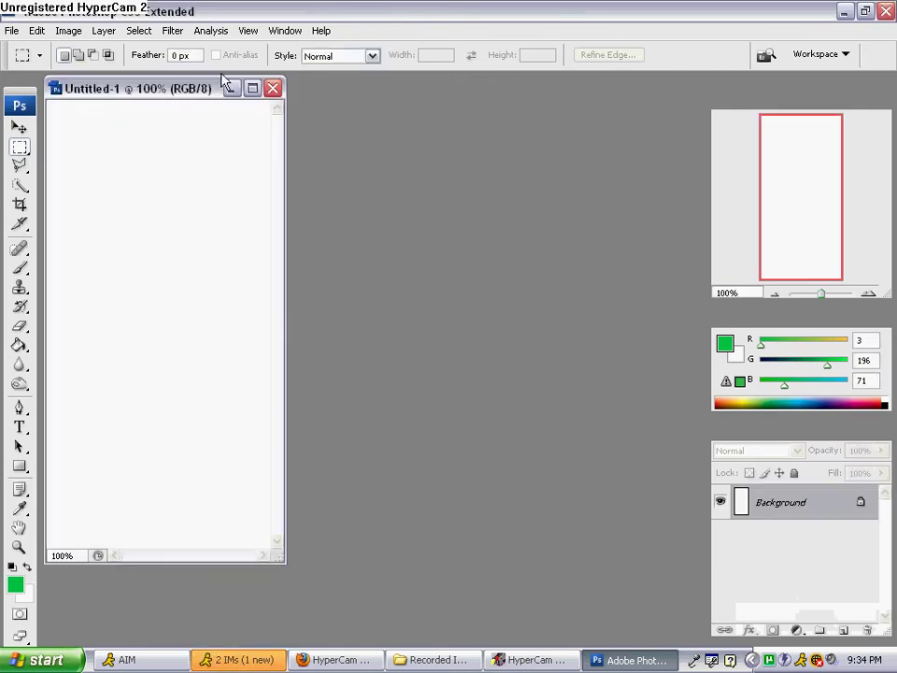
- Center the document window, add Layers 1–3 above the Background, and select Layer 1
left_click_drag(165, 100, 381, 124)
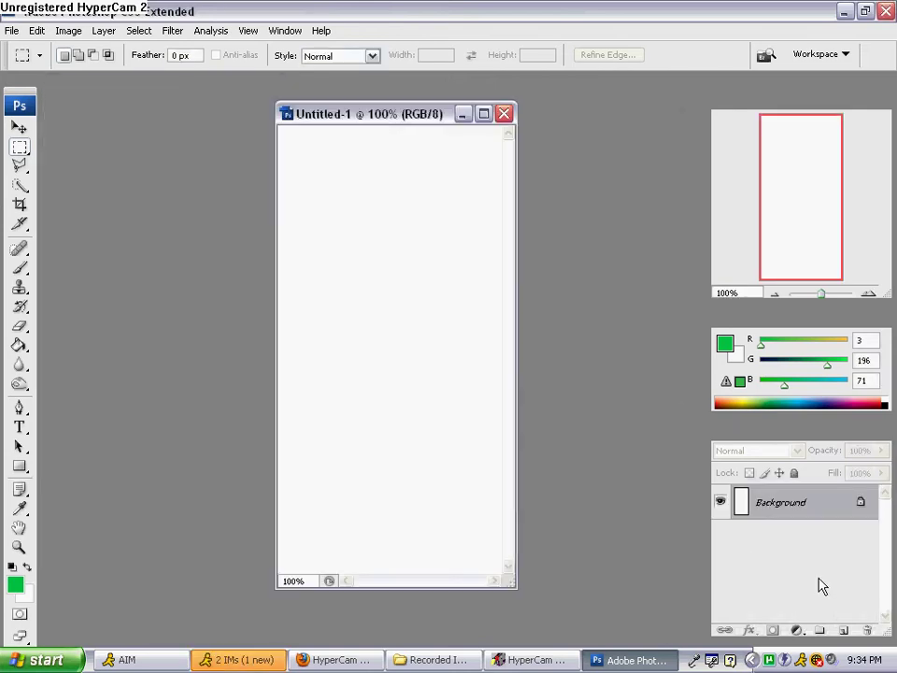
left_click(842, 630)
left_click(842, 630)
left_click(842, 631)
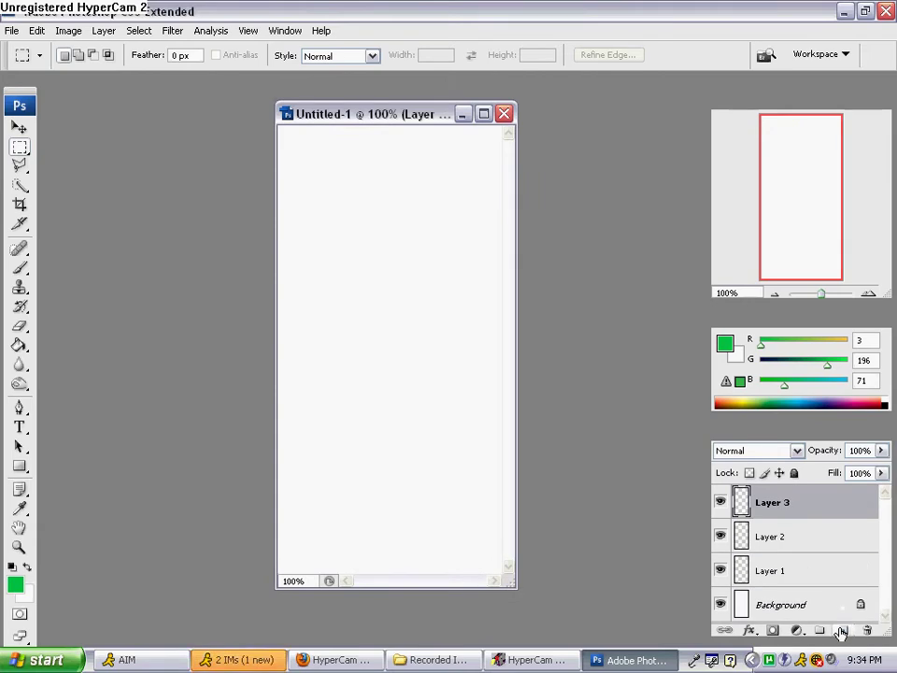
left_click(792, 576)
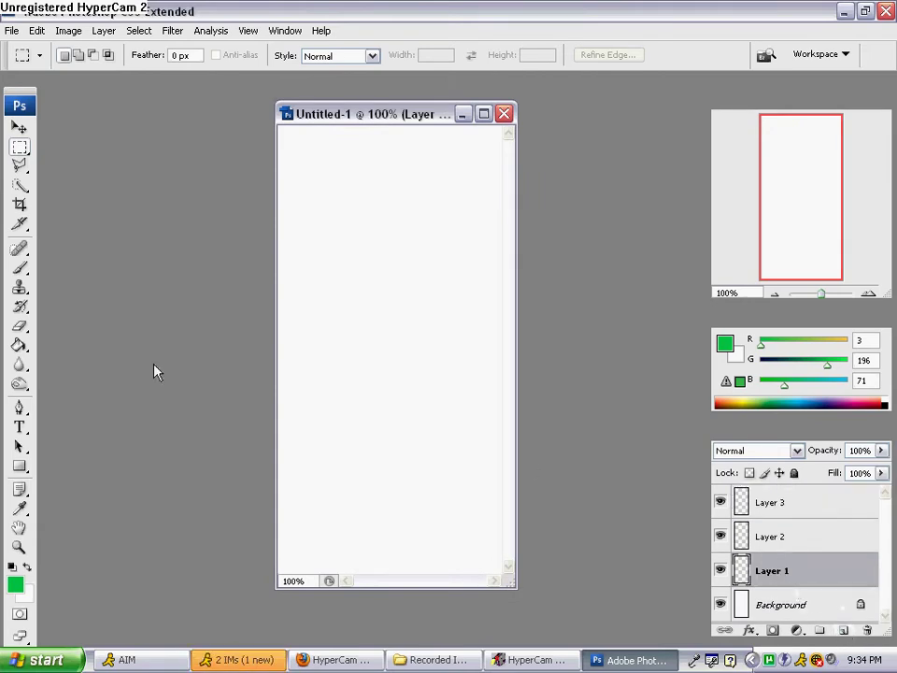
left_click(19, 344)
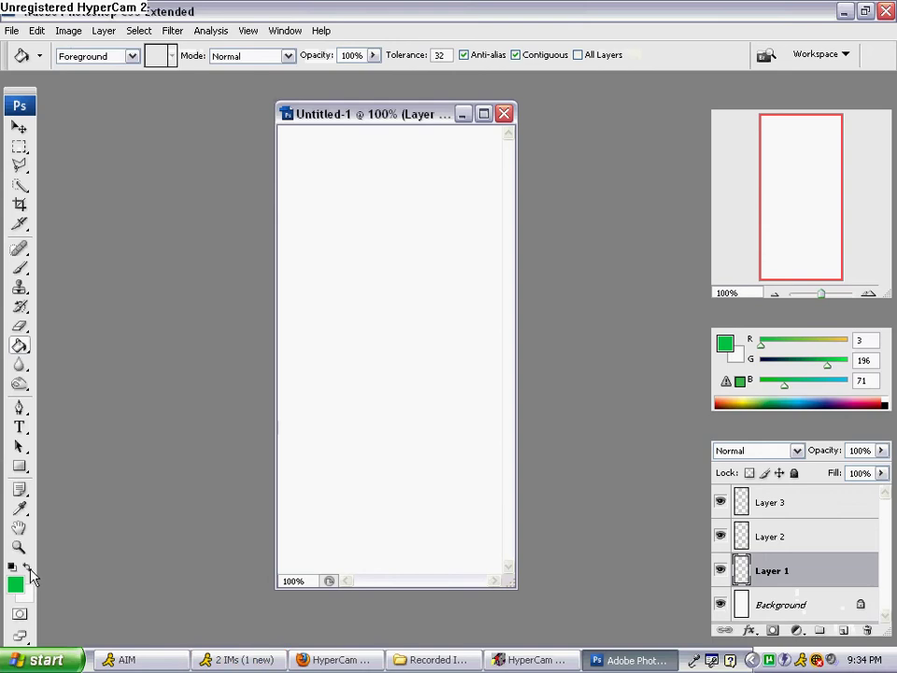
- Fill Layer 1 with flat grey 8c8c8b (R140 G140 B139)
left_click(27, 567)
left_click(14, 582)
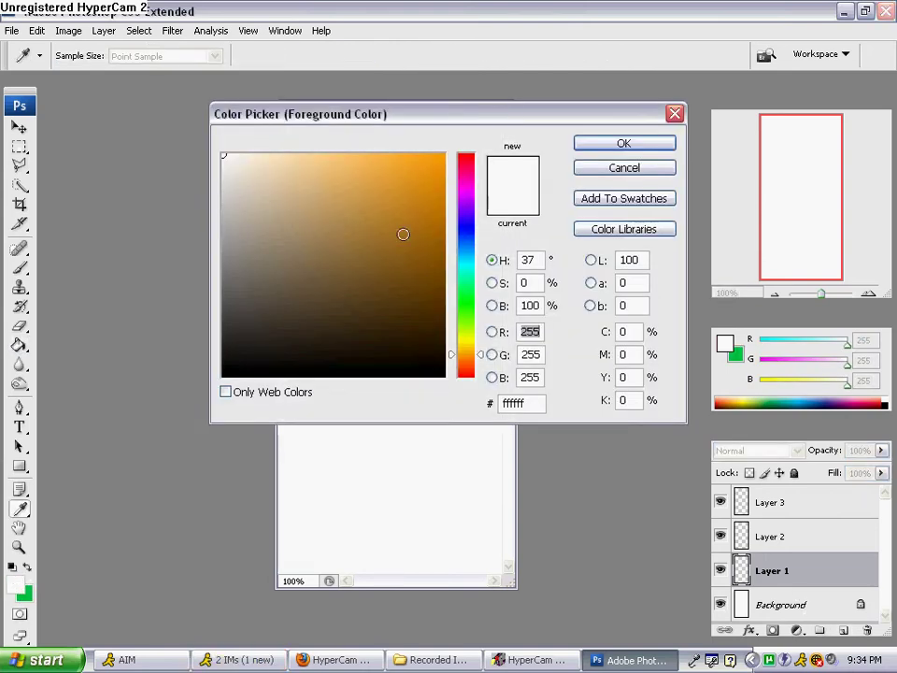
left_click(223, 254)
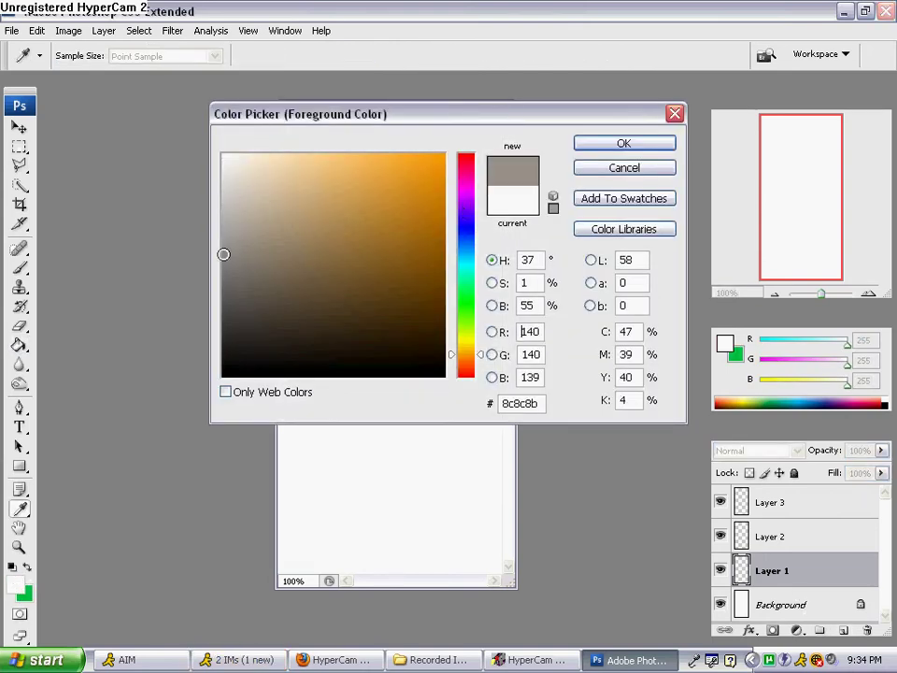
left_click(622, 145)
key("g")
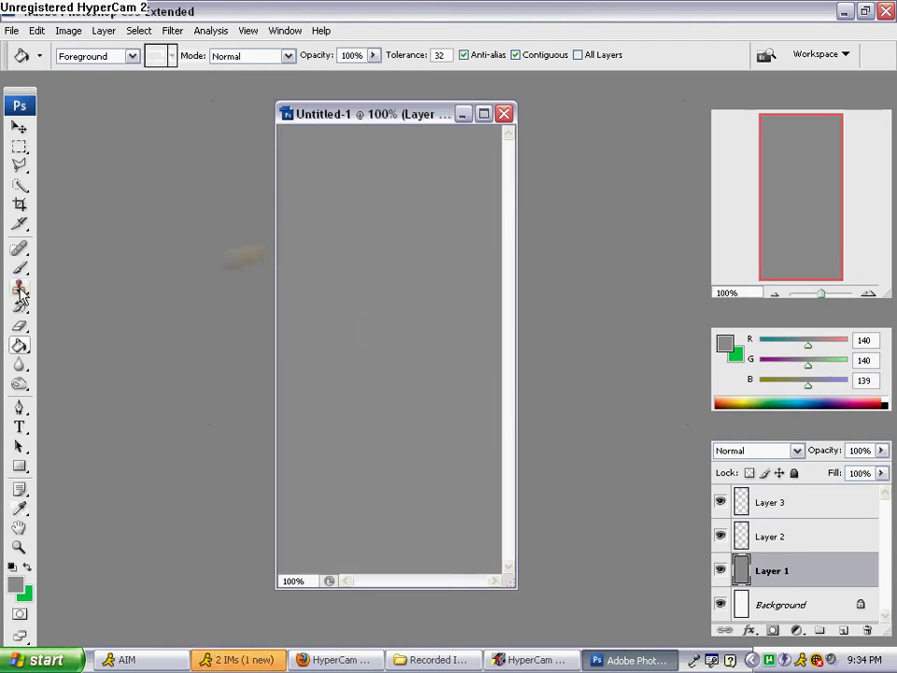
- Erase over grey Layer 1 with a 123 px scatter brush at 13% opacity to mottle it
left_click(20, 325)
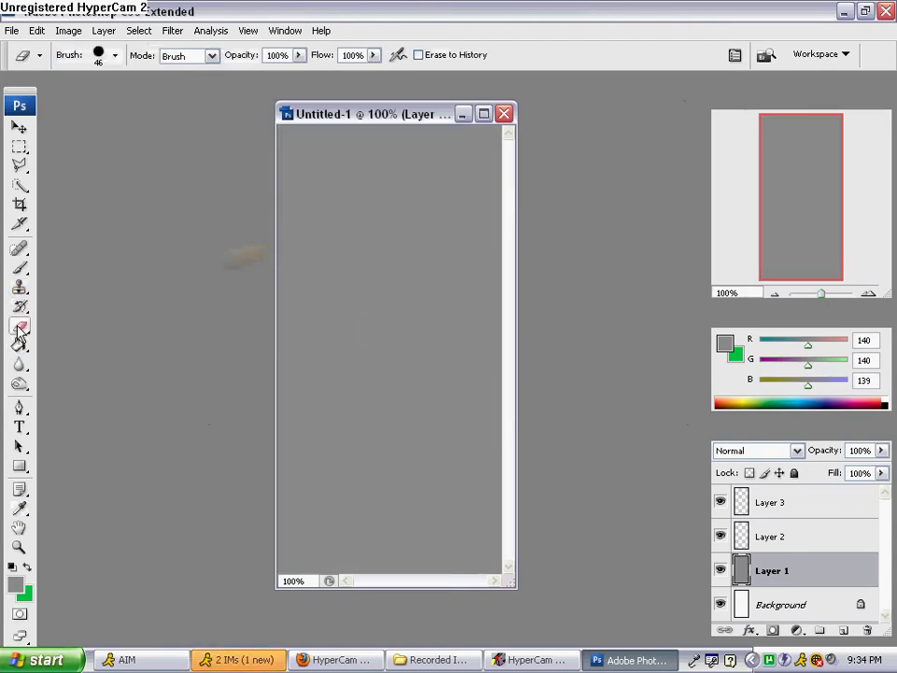
left_click(115, 55)
left_click_drag(192, 206, 196, 297)
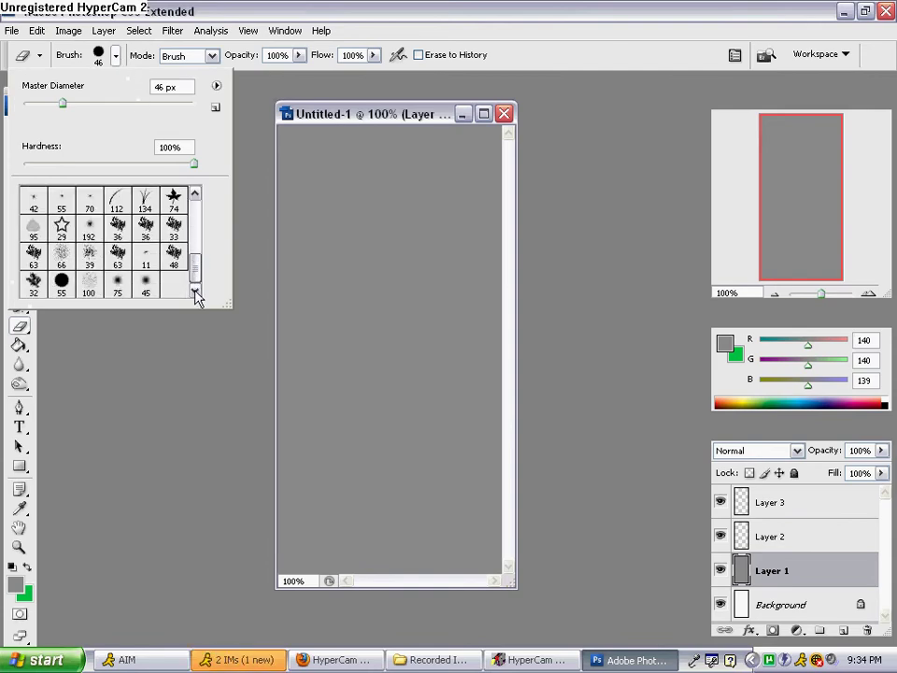
double_click(89, 285)
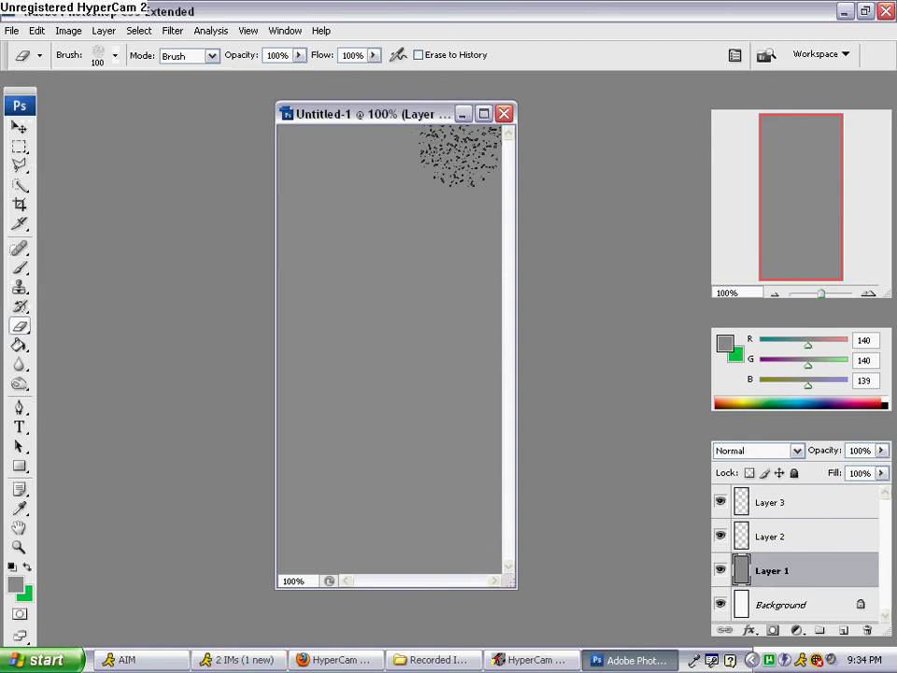
left_click(299, 56)
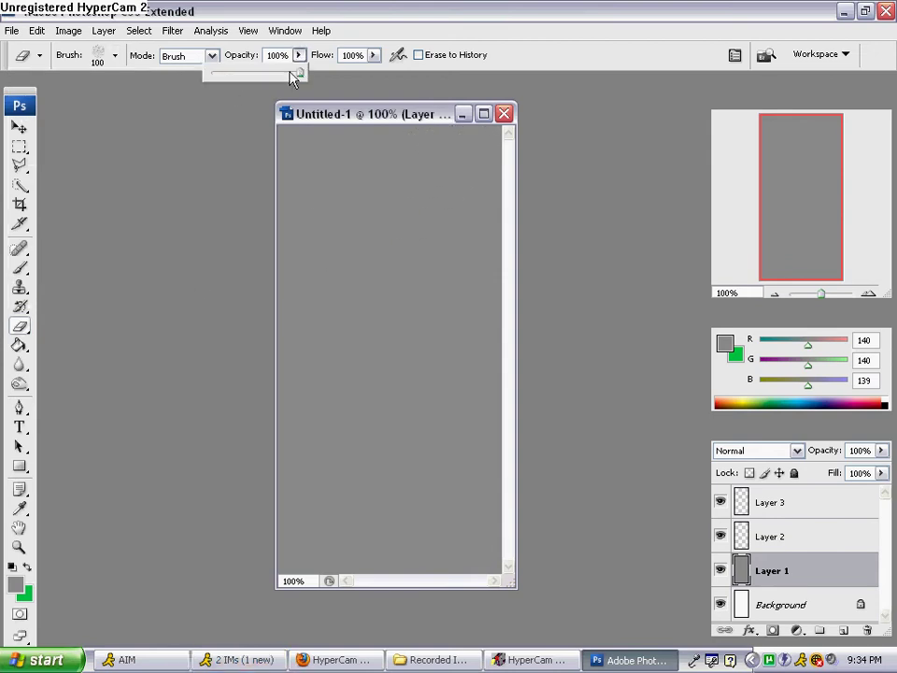
left_click_drag(242, 81, 224, 86)
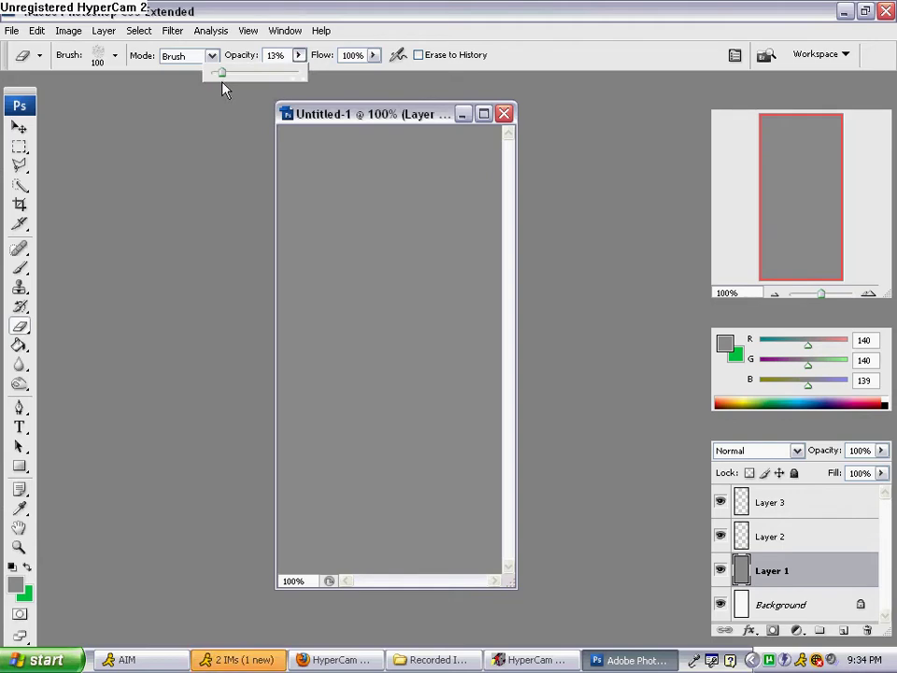
left_click(116, 57)
left_click_drag(110, 105, 121, 107)
left_click(203, 35)
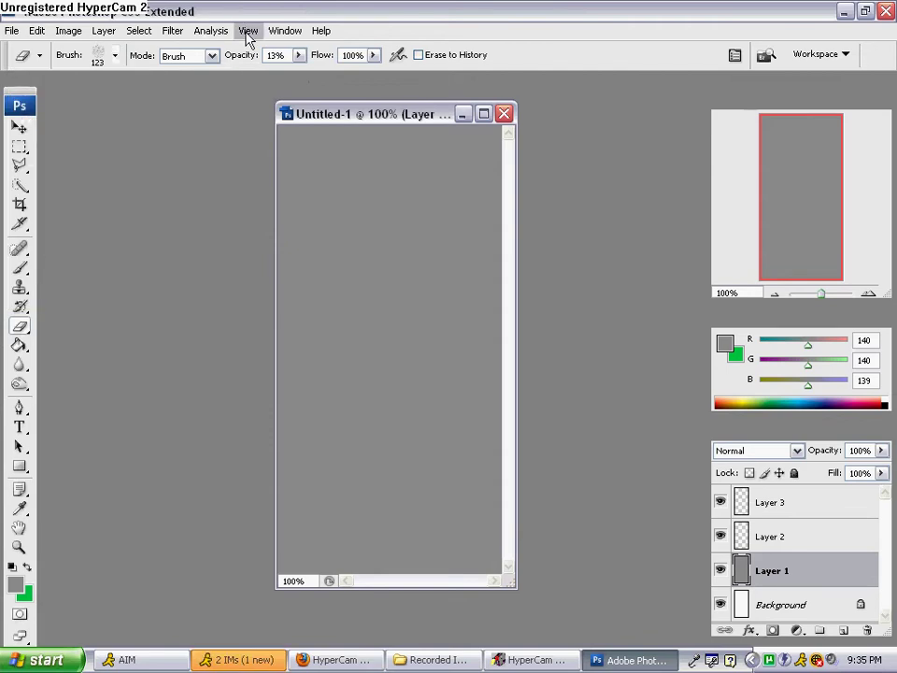
mouse_move(320, 168)
left_mouse_down()
mouse_move(239, 163)
mouse_move(311, 140)
mouse_move(337, 215)
mouse_move(360, 243)
mouse_move(451, 258)
mouse_move(465, 157)
mouse_move(484, 145)
mouse_move(461, 316)
mouse_move(428, 413)
mouse_move(435, 306)
mouse_move(359, 220)
mouse_move(311, 242)
mouse_move(299, 236)
mouse_move(295, 357)
mouse_move(359, 352)
mouse_move(393, 372)
mouse_move(318, 484)
mouse_move(453, 463)
mouse_move(349, 508)
mouse_move(419, 490)
mouse_move(372, 476)
mouse_move(391, 456)
mouse_move(303, 386)
mouse_move(350, 498)
mouse_move(328, 529)
mouse_move(279, 561)
mouse_move(294, 568)
mouse_move(305, 491)
mouse_move(370, 569)
mouse_move(425, 493)
mouse_move(481, 487)
mouse_move(449, 566)
mouse_move(471, 502)
mouse_move(482, 352)
mouse_move(492, 341)
mouse_move(483, 386)
mouse_move(423, 193)
mouse_move(429, 165)
mouse_move(388, 188)
mouse_move(348, 133)
mouse_move(332, 183)
mouse_move(318, 164)
mouse_move(401, 176)
mouse_move(356, 411)
left_mouse_up()
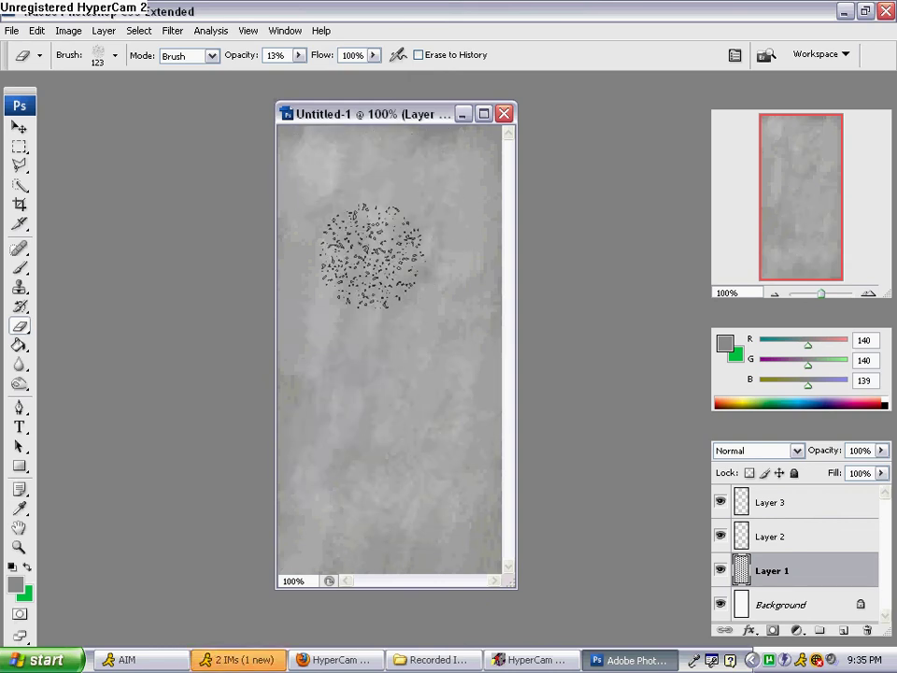
mouse_move(424, 118)
left_mouse_down()
mouse_move(505, 202)
mouse_move(433, 147)
left_mouse_up()
- Fill Layer 2 with solid dark red ba0004 (R186 G0 B4)
left_click_drag(404, 100, 409, 115)
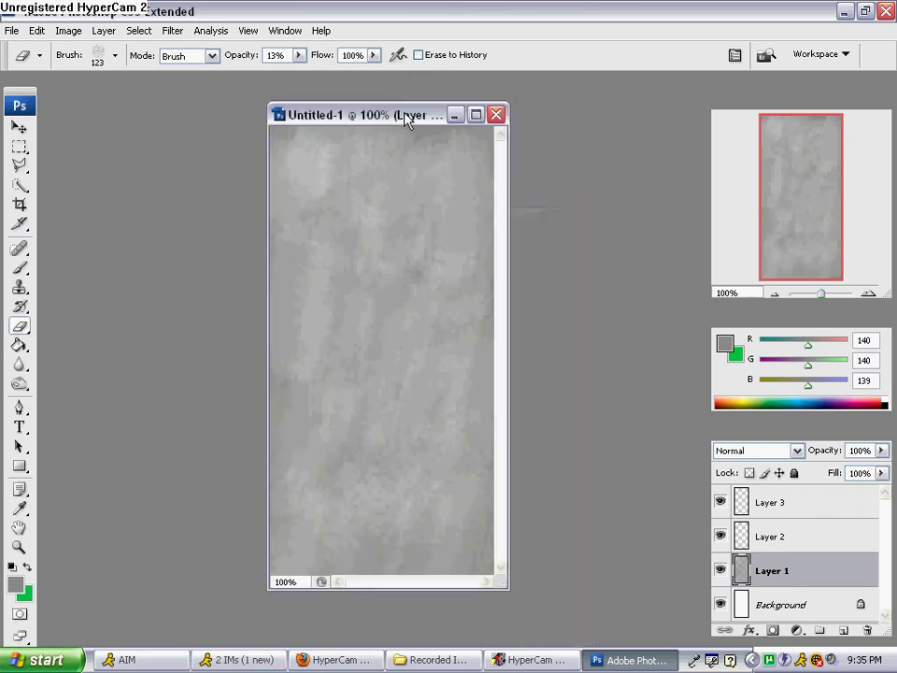
left_click(783, 542)
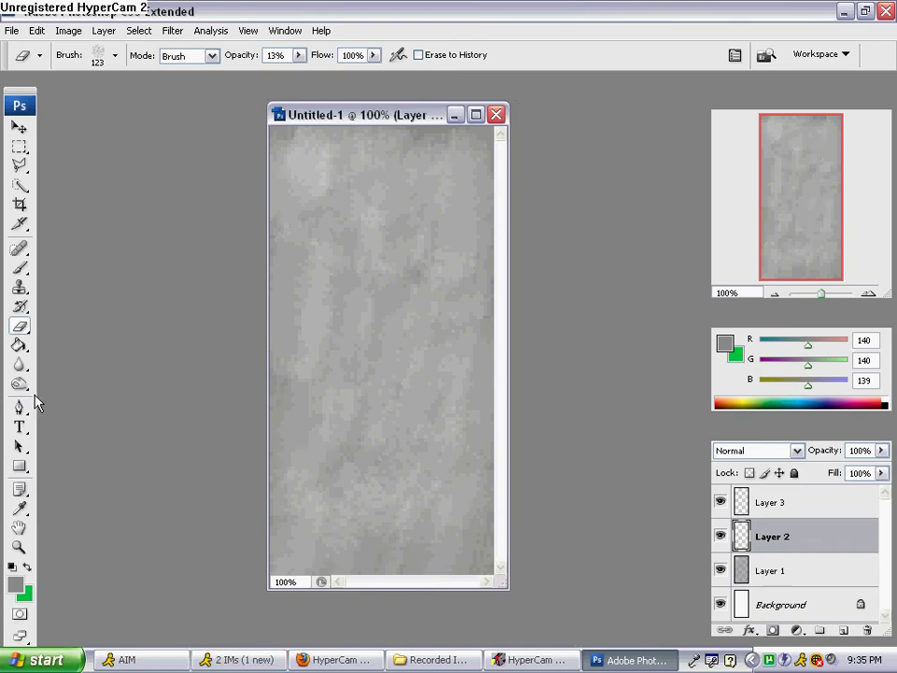
left_click(19, 346)
left_click(27, 567)
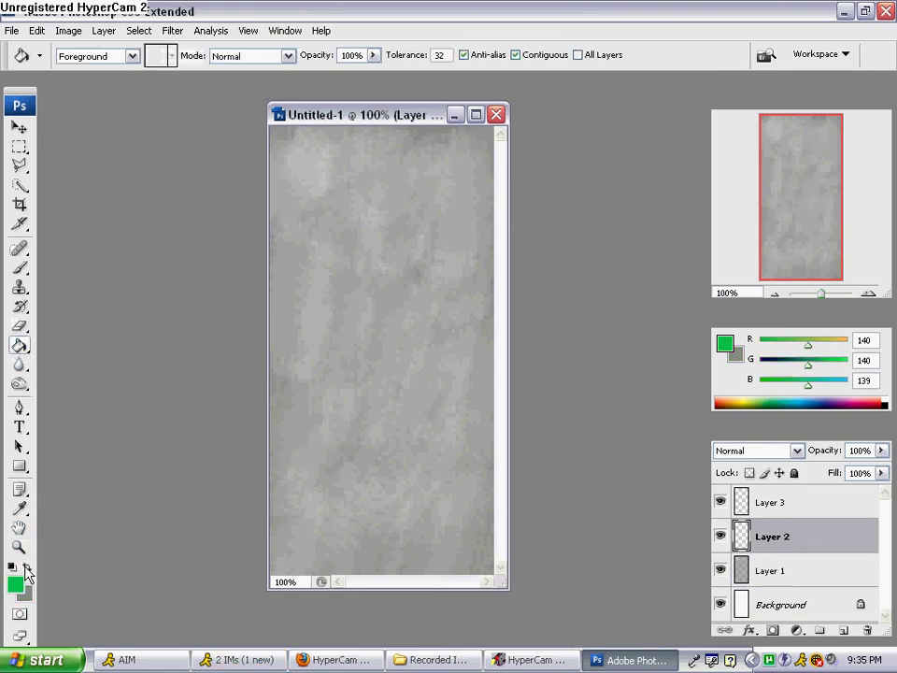
left_click(16, 581)
left_click_drag(458, 157, 449, 124)
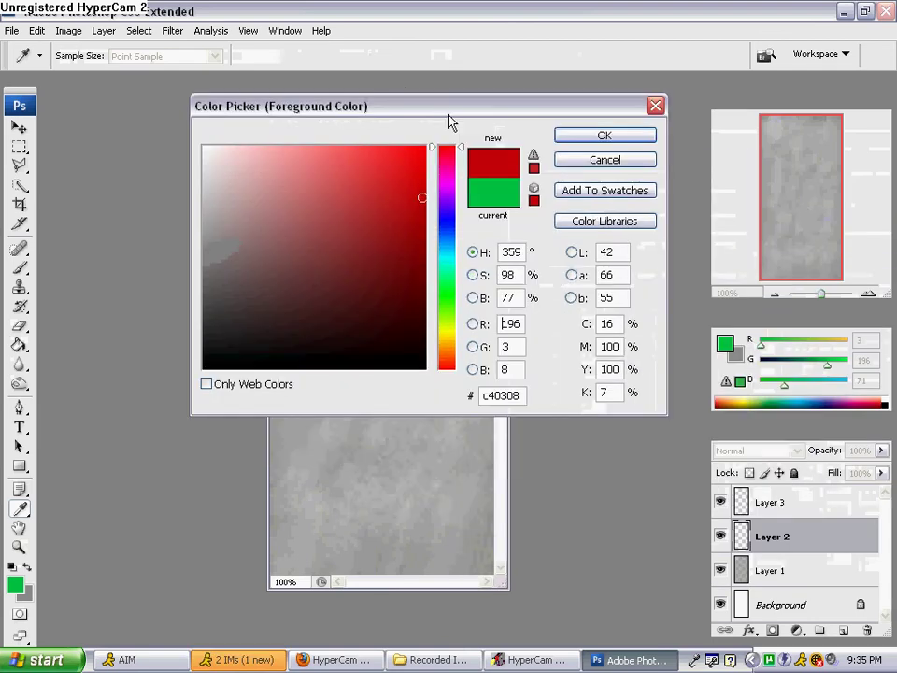
left_click_drag(412, 234, 425, 206)
left_click(592, 138)
key("g")
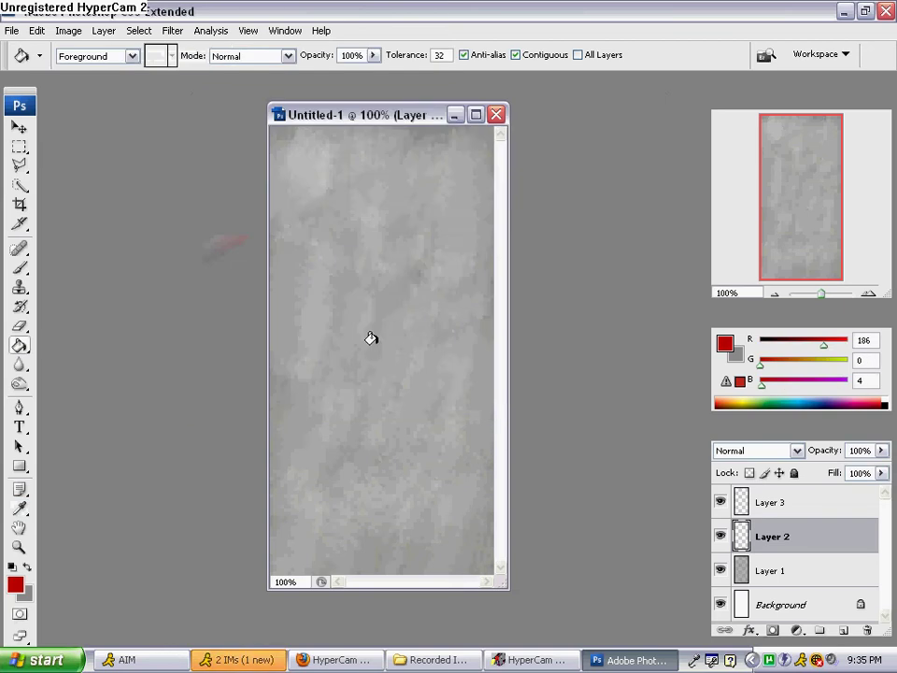
left_click(368, 338)
- Erase Layer 2's red at 26% opacity into a patchy pinkish wash over the grey texture
left_click(24, 328)
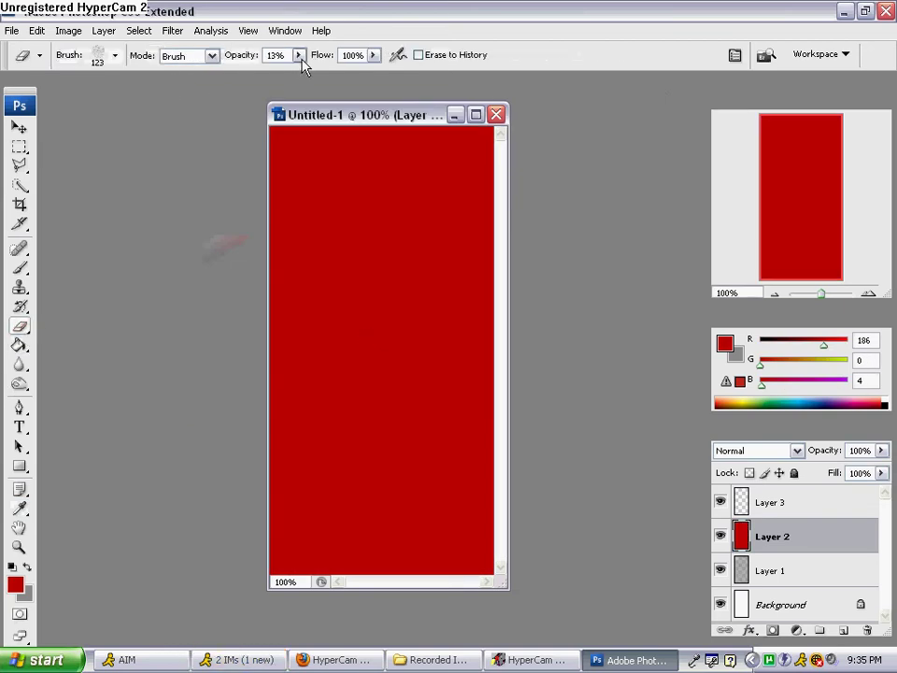
left_click_drag(299, 54, 312, 74)
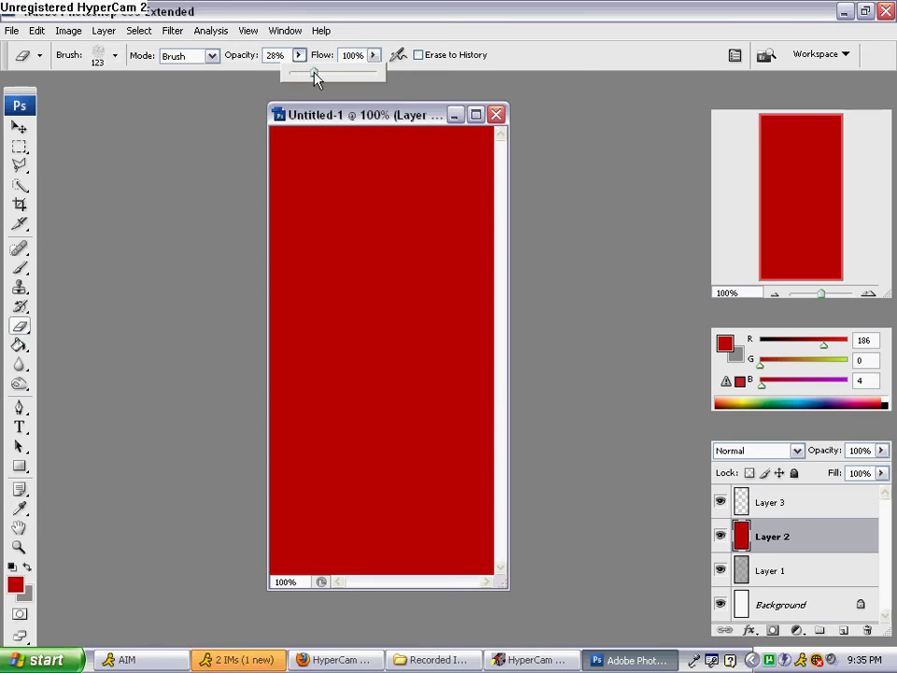
left_click_drag(314, 79, 312, 79)
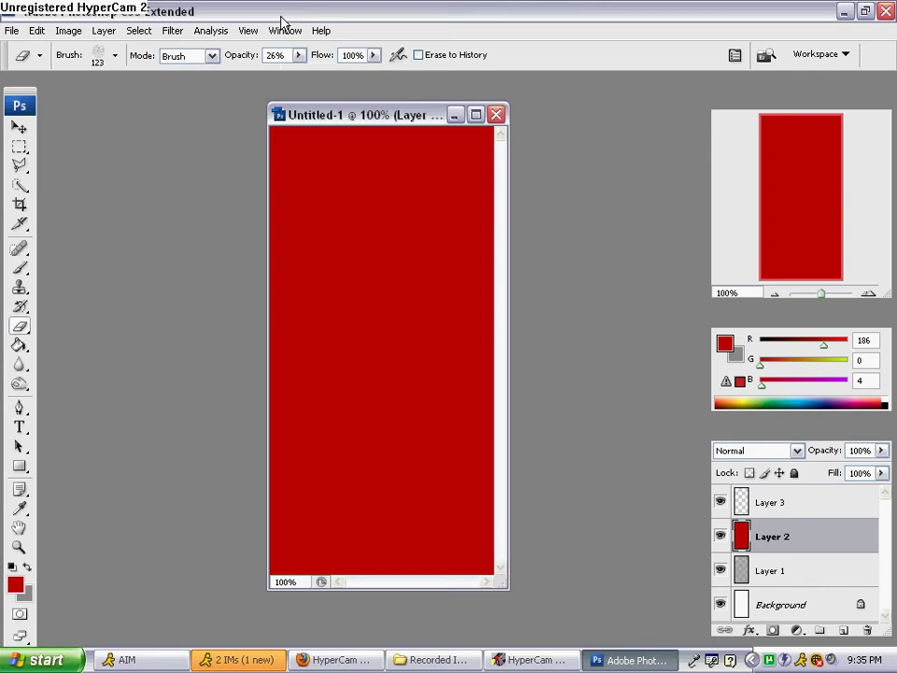
mouse_move(289, 154)
left_mouse_down()
mouse_move(317, 173)
mouse_move(301, 164)
mouse_move(311, 196)
mouse_move(430, 166)
mouse_move(458, 215)
mouse_move(464, 270)
mouse_move(437, 260)
mouse_move(421, 464)
mouse_move(294, 356)
mouse_move(304, 464)
mouse_move(363, 441)
mouse_move(299, 159)
mouse_move(320, 180)
mouse_move(300, 405)
mouse_move(321, 521)
mouse_move(355, 566)
mouse_move(431, 500)
mouse_move(451, 500)
mouse_move(435, 465)
mouse_move(431, 537)
mouse_move(454, 336)
mouse_move(444, 378)
mouse_move(464, 413)
mouse_move(356, 152)
mouse_move(310, 178)
mouse_move(340, 156)
mouse_move(299, 215)
mouse_move(383, 187)
mouse_move(374, 274)
mouse_move(306, 186)
mouse_move(322, 145)
mouse_move(360, 168)
mouse_move(294, 181)
left_mouse_up()
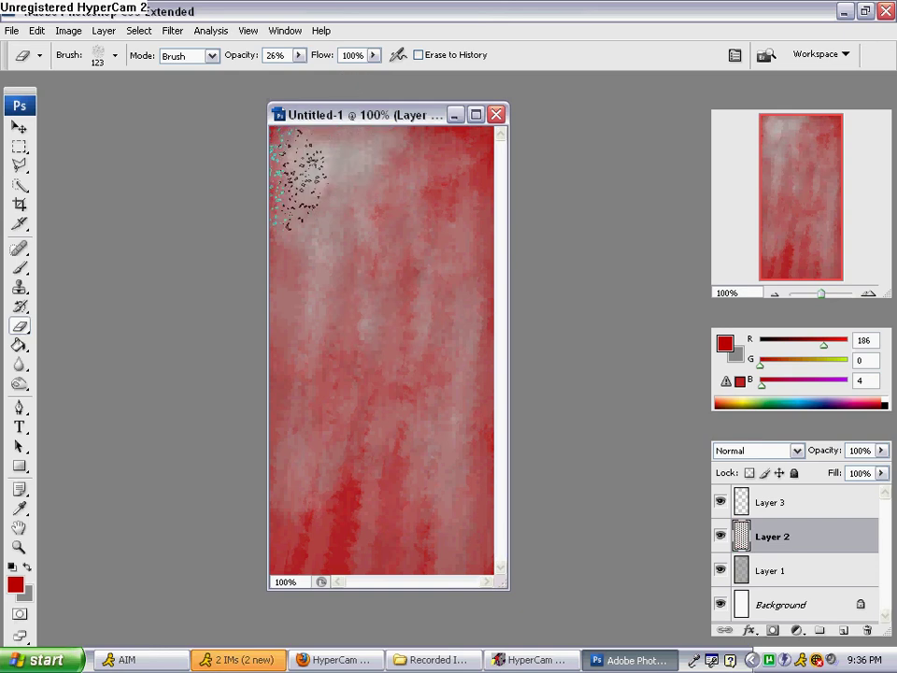
left_click_drag(268, 238, 282, 238)
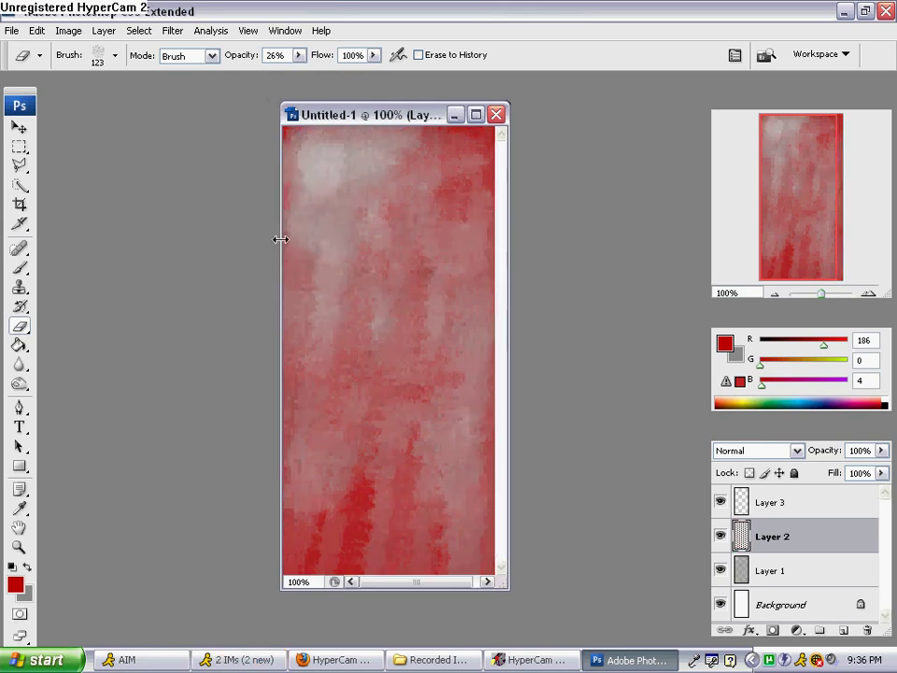
left_click(475, 114)
mouse_move(481, 140)
left_mouse_down()
mouse_move(336, 157)
mouse_move(497, 133)
mouse_move(472, 275)
mouse_move(488, 329)
mouse_move(355, 383)
mouse_move(414, 217)
mouse_move(308, 442)
mouse_move(330, 285)
mouse_move(256, 584)
mouse_move(271, 542)
mouse_move(279, 591)
mouse_move(326, 593)
mouse_move(336, 453)
mouse_move(302, 584)
mouse_move(324, 584)
mouse_move(390, 386)
mouse_move(402, 459)
mouse_move(479, 435)
mouse_move(428, 551)
mouse_move(357, 591)
mouse_move(400, 234)
mouse_move(383, 206)
mouse_move(239, 395)
mouse_move(224, 355)
mouse_move(221, 191)
mouse_move(519, 146)
mouse_move(495, 140)
mouse_move(414, 325)
mouse_move(458, 175)
mouse_move(427, 514)
mouse_move(388, 237)
mouse_move(246, 635)
mouse_move(250, 372)
mouse_move(259, 590)
mouse_move(251, 532)
mouse_move(372, 560)
mouse_move(377, 483)
mouse_move(289, 554)
mouse_move(294, 320)
mouse_move(349, 241)
mouse_move(381, 229)
left_mouse_up()
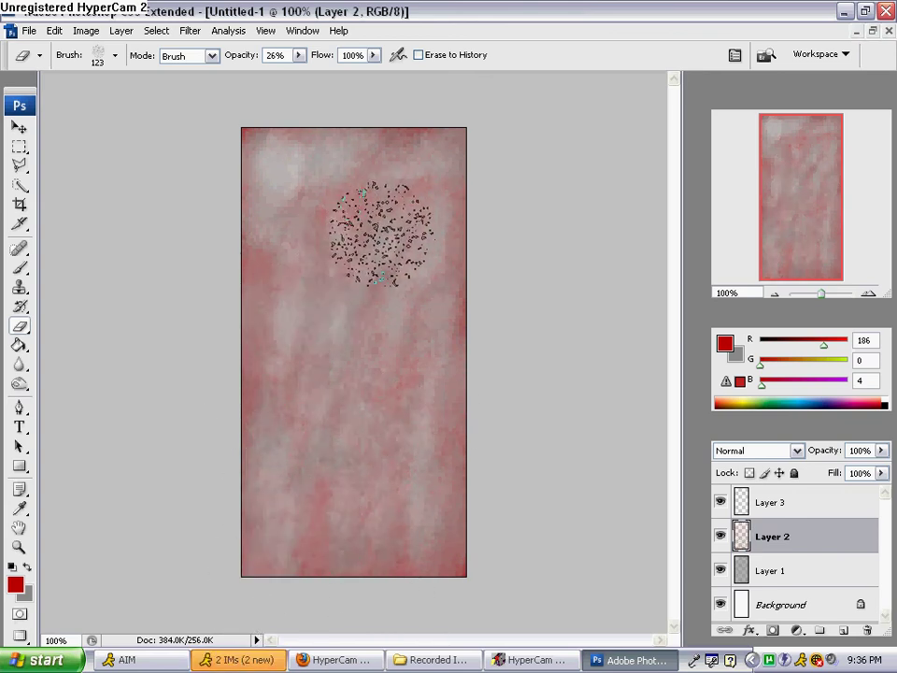
- Paint a small grey hook-shaped handle on Layer 3 near the right edge with a 9 px hard brush
left_click(768, 503)
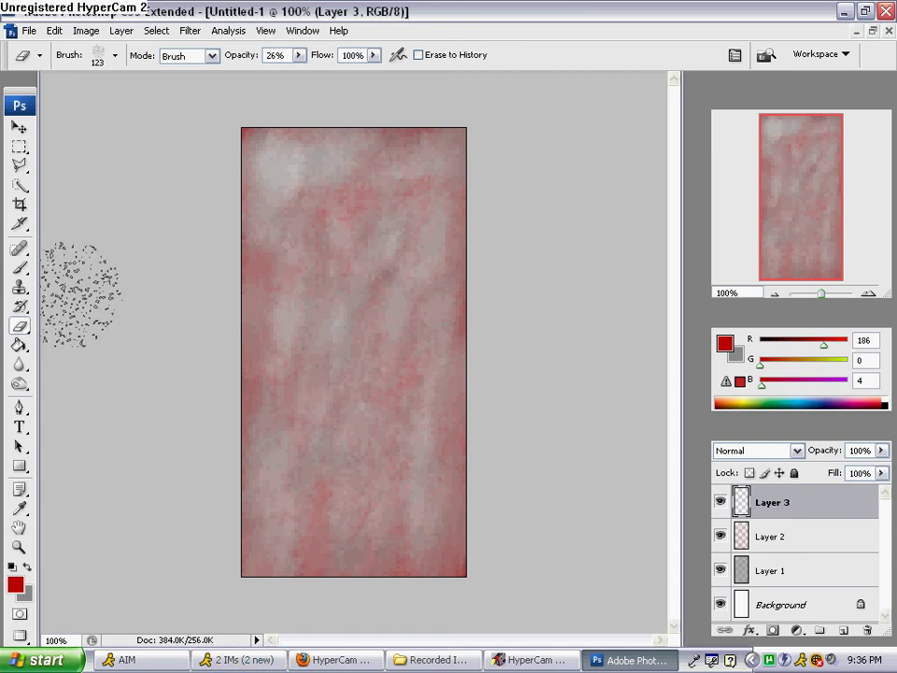
left_click(20, 268)
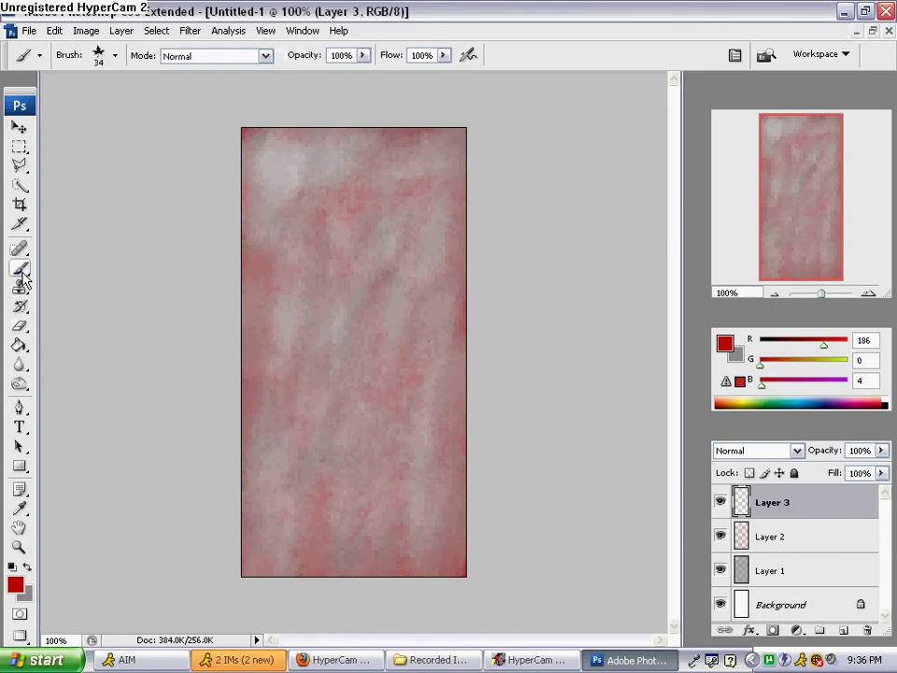
left_click(114, 56)
left_click_drag(194, 269, 211, 217)
left_click(117, 196)
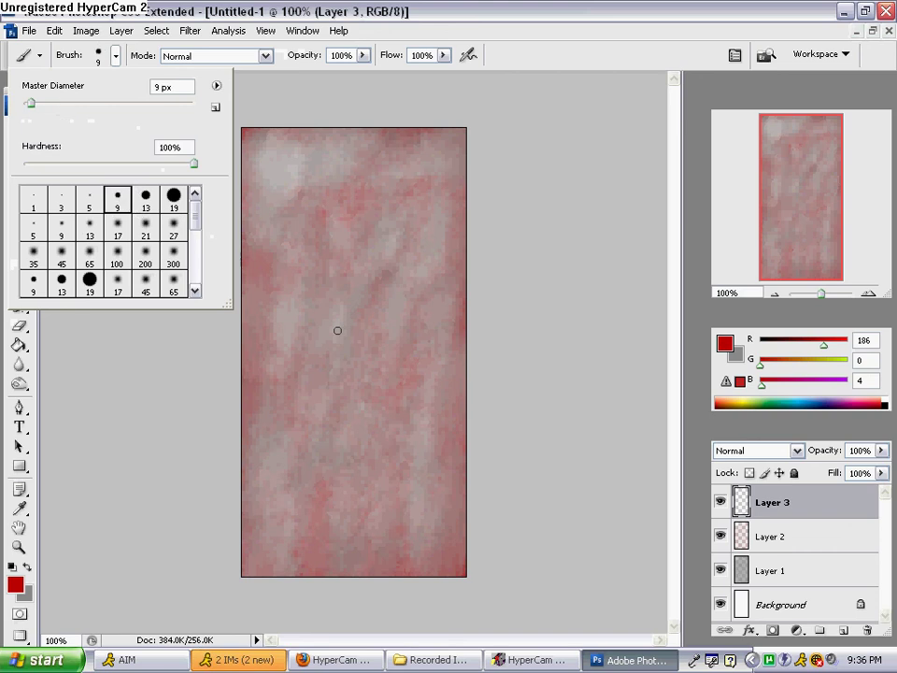
key("Return")
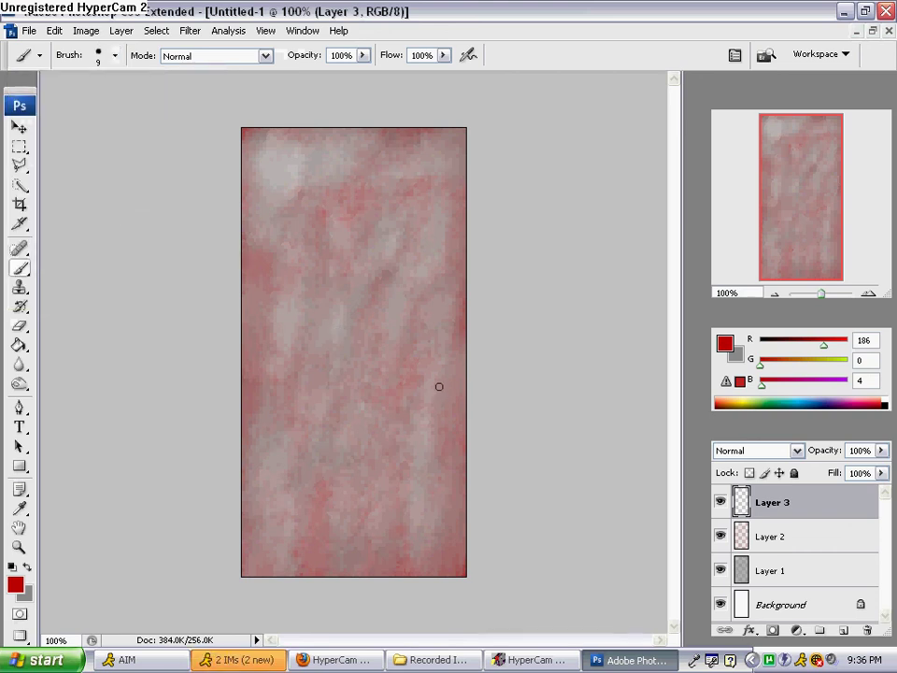
left_click(27, 567)
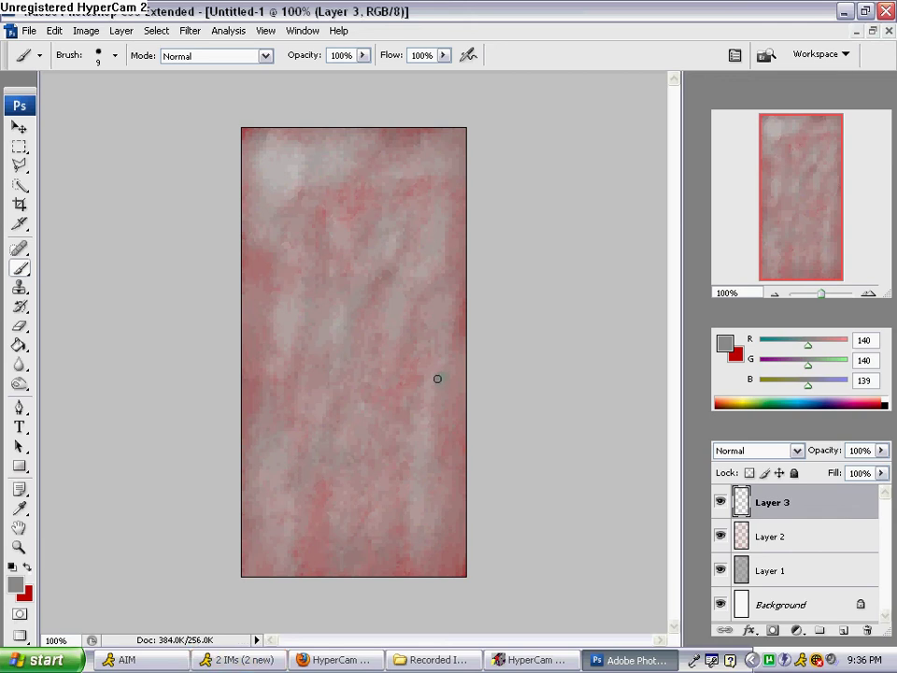
left_click_drag(438, 378, 424, 377)
left_click_drag(410, 388, 417, 380)
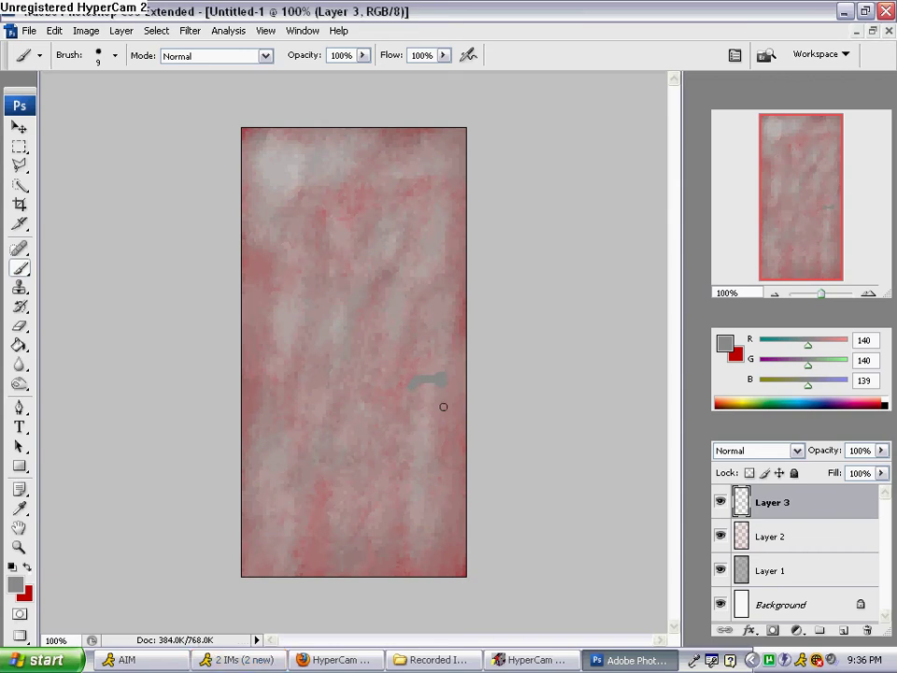
- Open the Blending Options for Layer 3 from its context menu
right_click(781, 501)
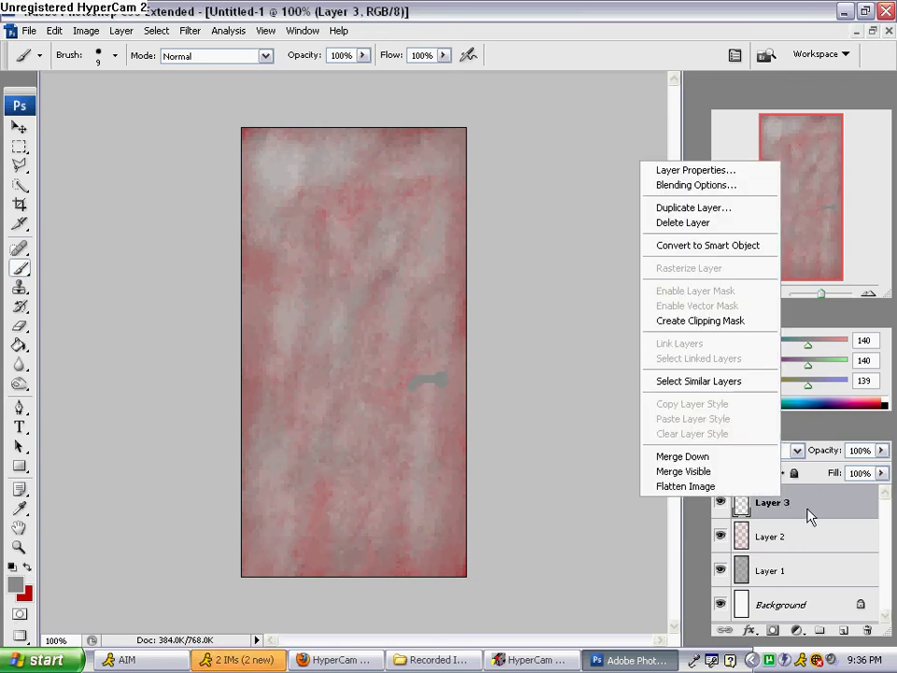
left_click(796, 515)
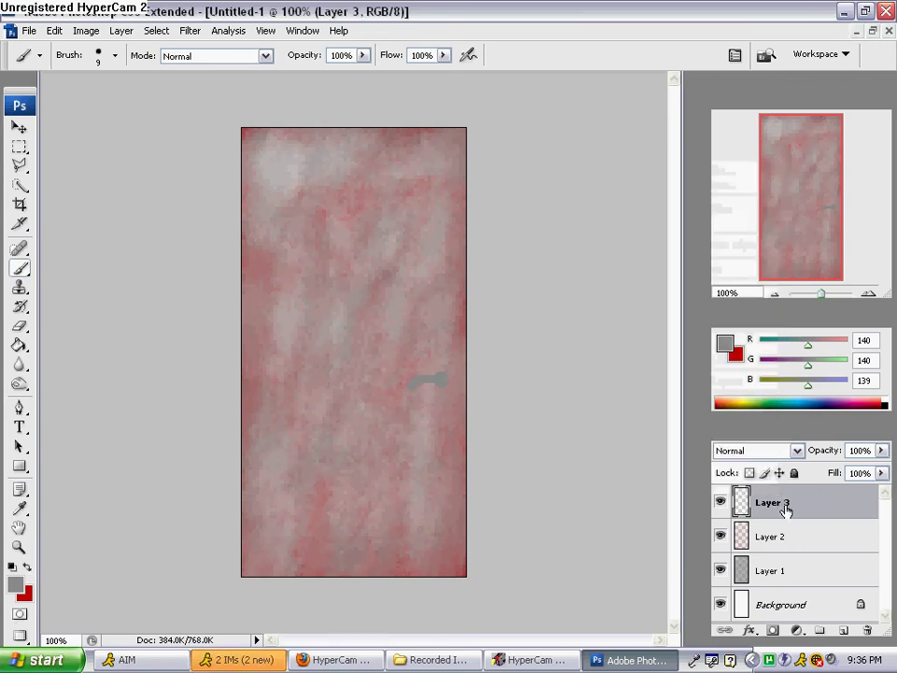
right_click(785, 507)
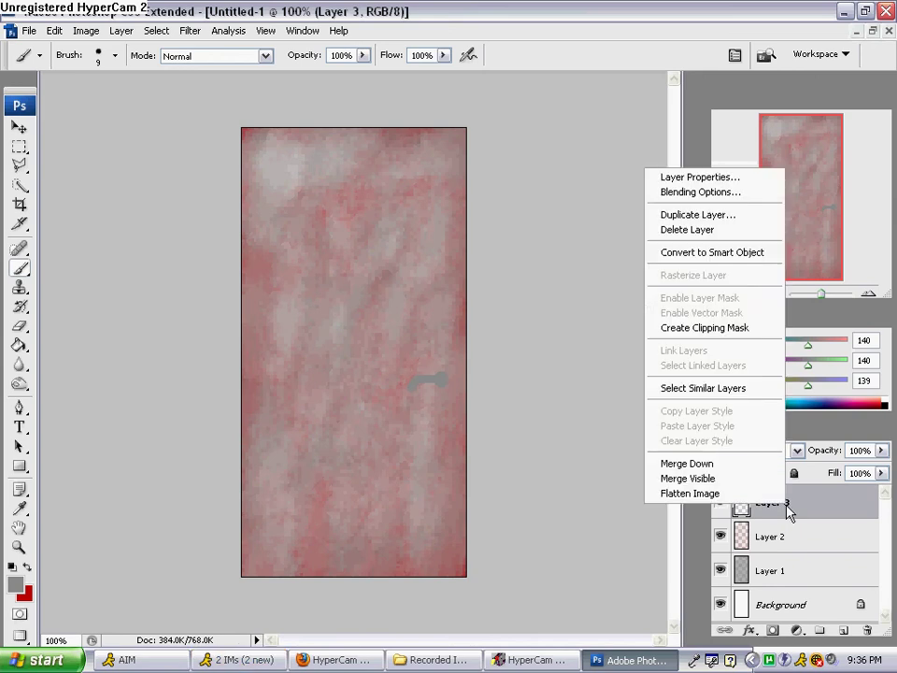
left_click(702, 192)
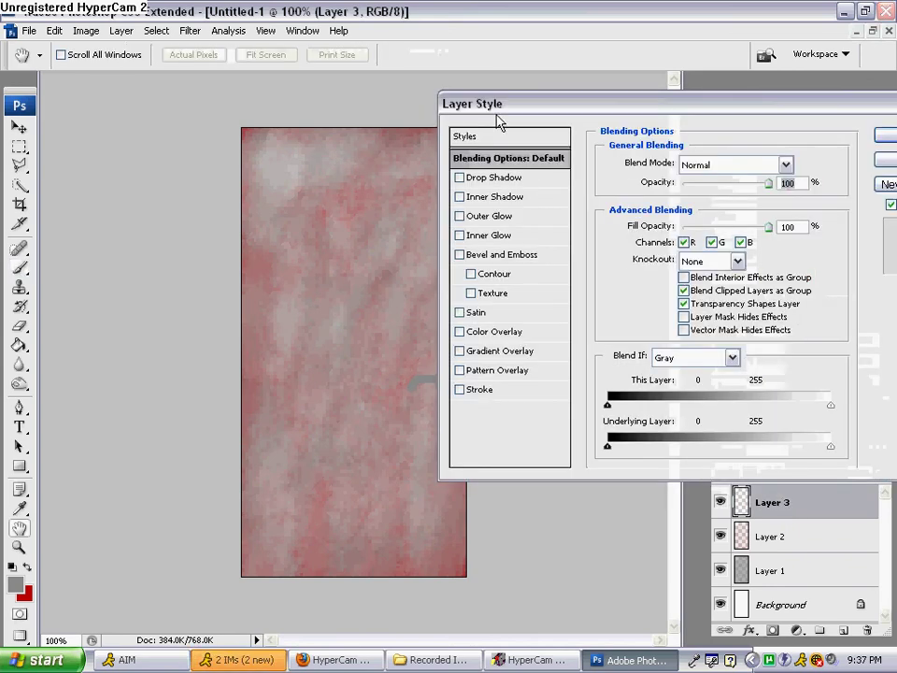
- Enable Bevel and Emboss and Drop Shadow in the handle's Layer Style
left_click_drag(497, 116, 549, 43)
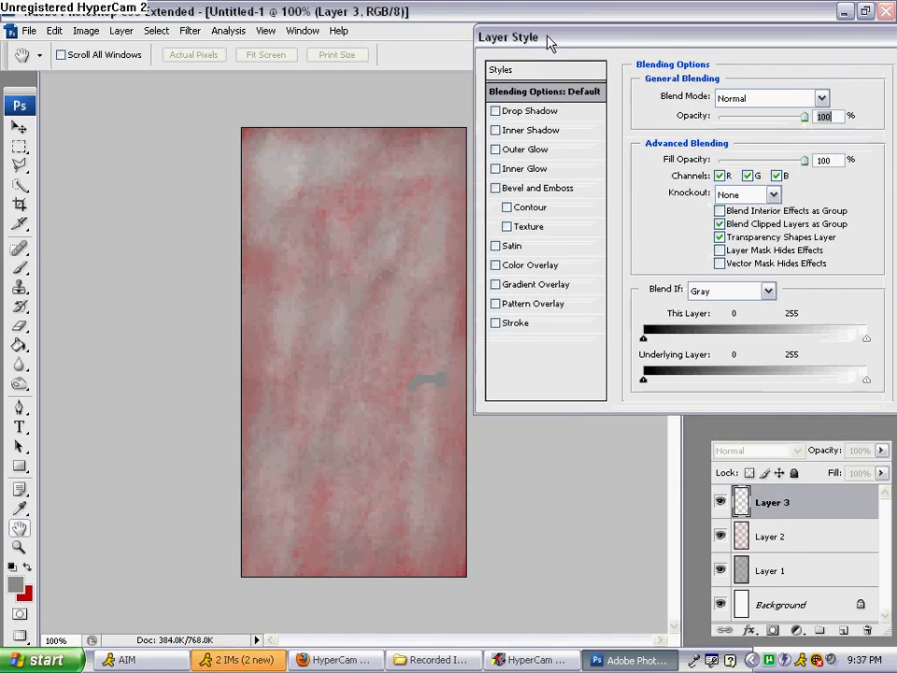
left_click(495, 188)
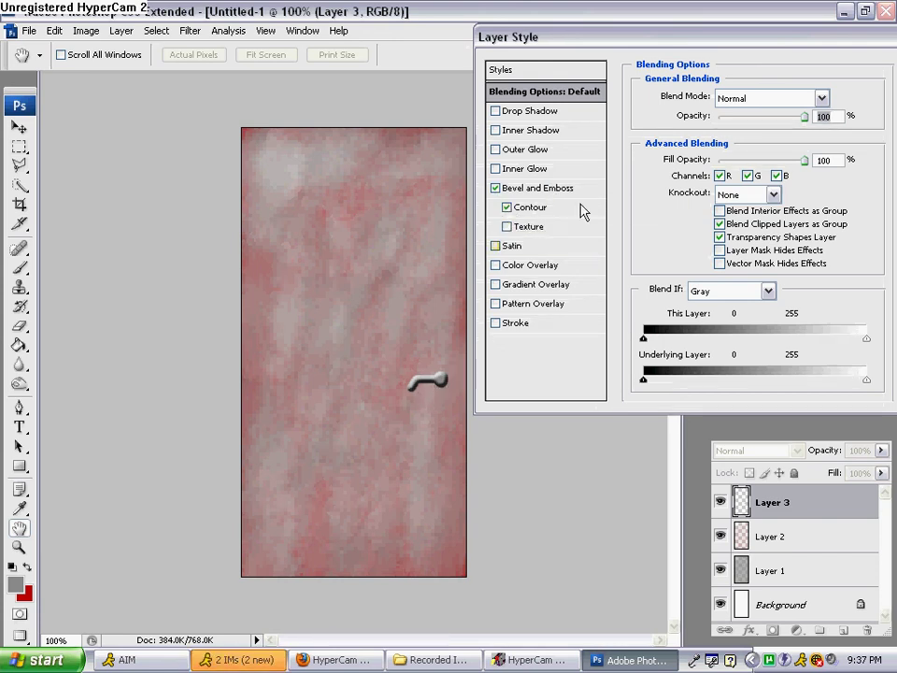
left_click(496, 111)
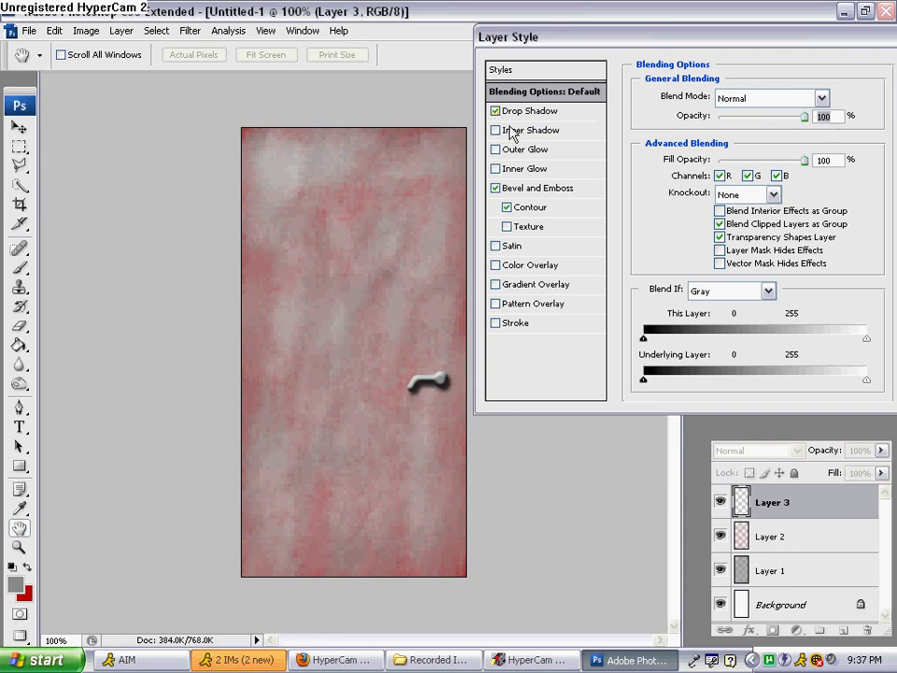
- Try Outer Bevel, Emboss, Pillow Emboss and Stroke Emboss styles, then settle on Inner Bevel
left_click(538, 188)
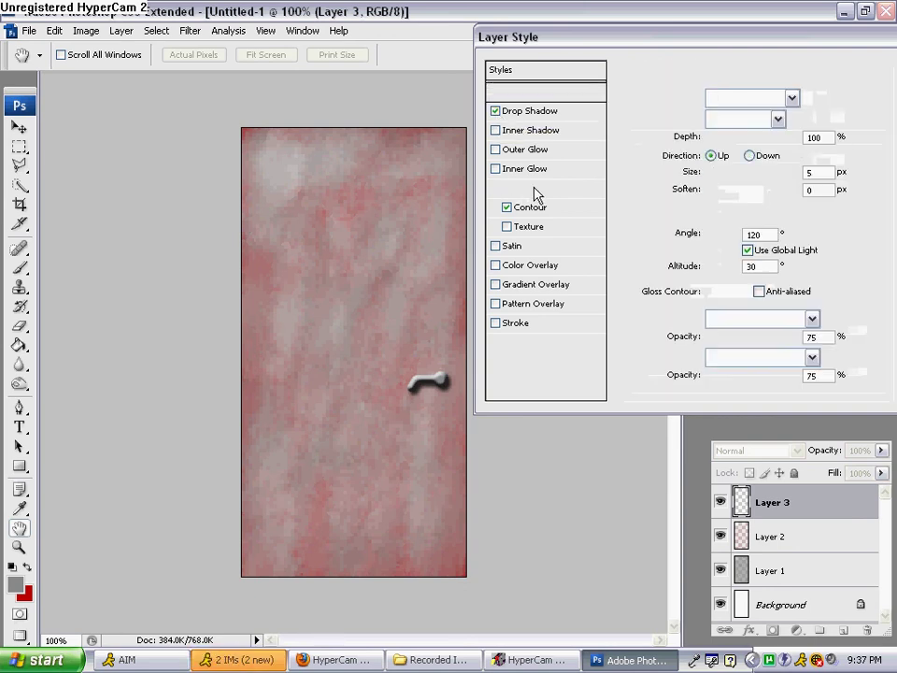
left_click(791, 98)
left_click(743, 114)
left_click(790, 98)
left_click(746, 142)
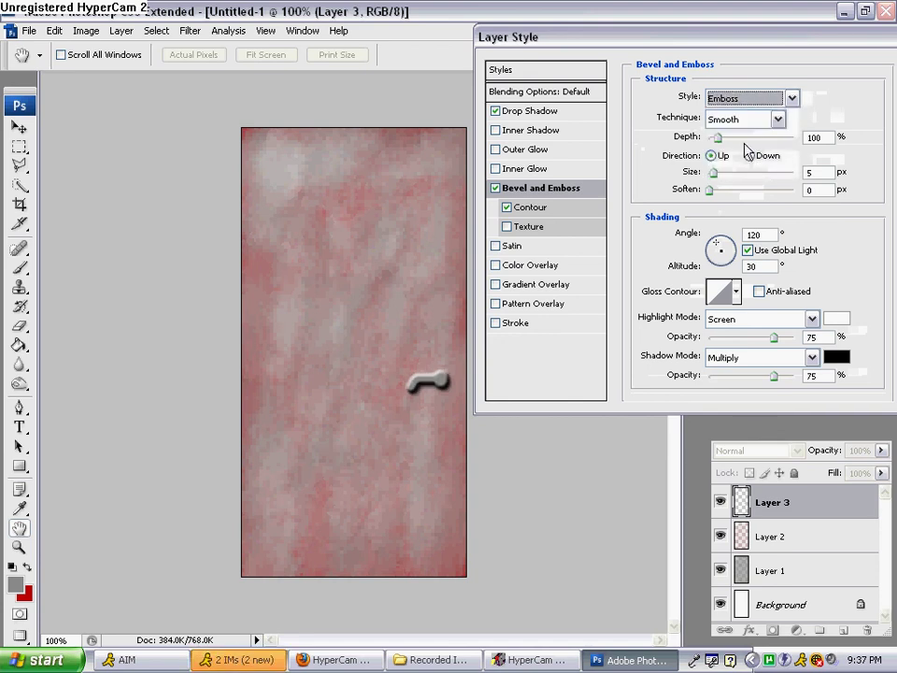
left_click(790, 98)
left_click(745, 153)
left_click(745, 100)
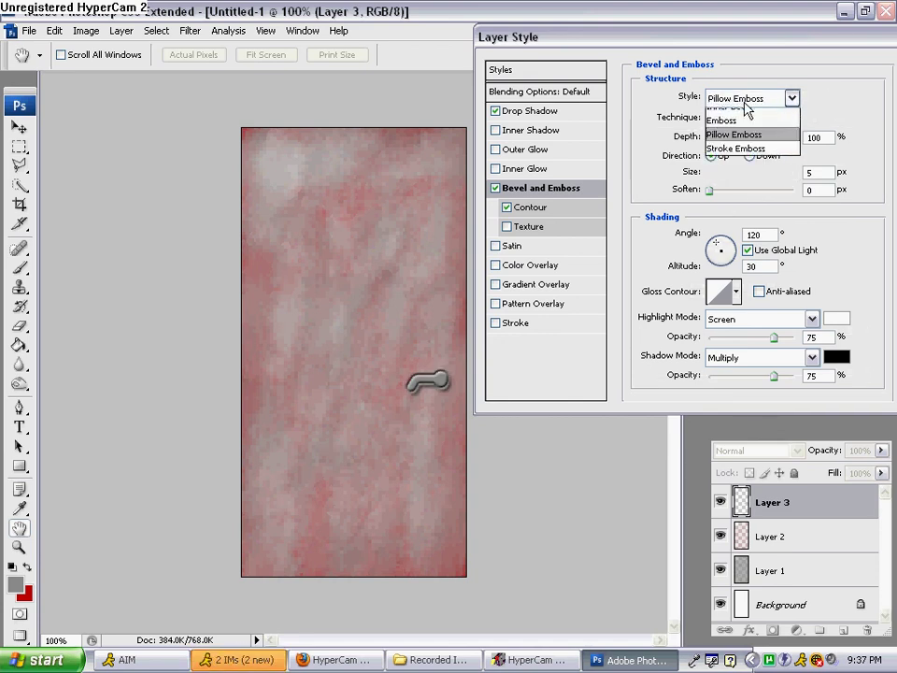
left_click(746, 174)
left_click(791, 98)
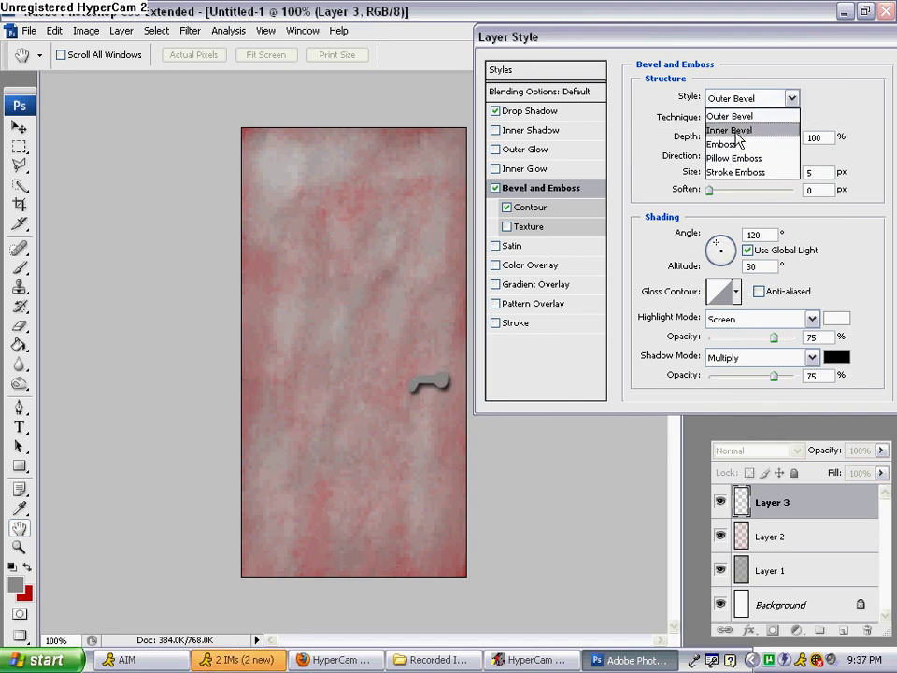
left_click(734, 144)
left_click(752, 99)
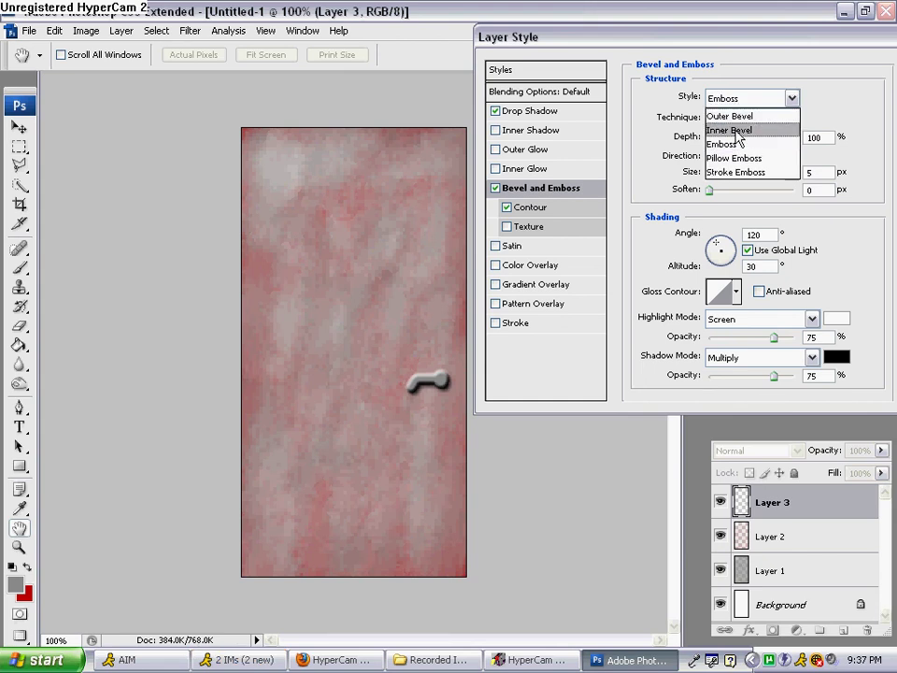
left_click(739, 130)
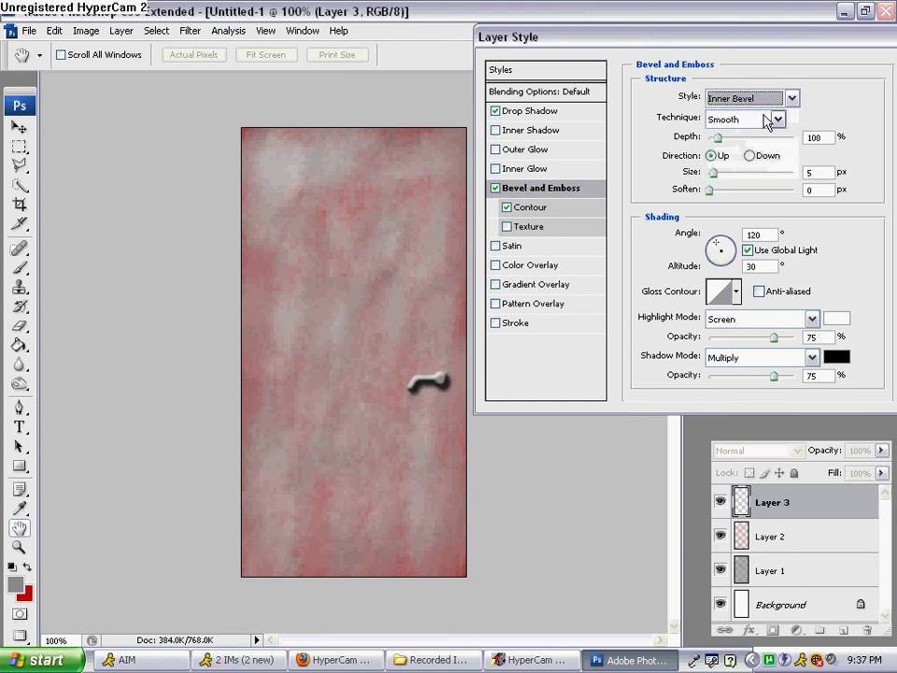
- Raise the bevel depth to 918% and apply the layer style
left_click_drag(720, 141, 788, 136)
left_click_drag(737, 44, 625, 40)
left_click(795, 65)
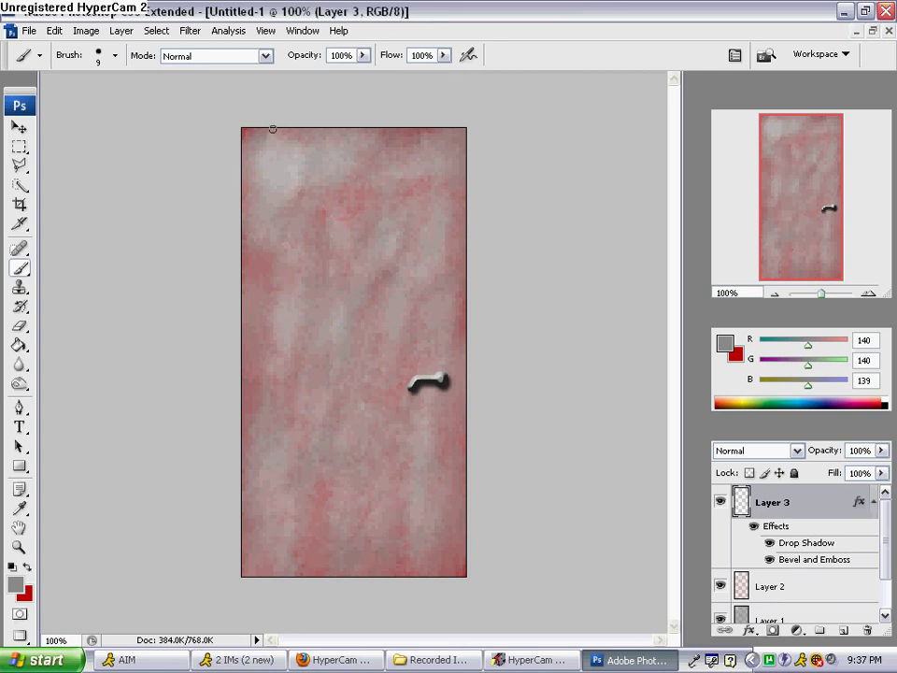
- Undo the trial dark vertical stroke and add a new empty Layer 4 above Layer 3
mouse_move(274, 129)
left_mouse_down()
mouse_move(275, 478)
mouse_move(293, 592)
left_mouse_up()
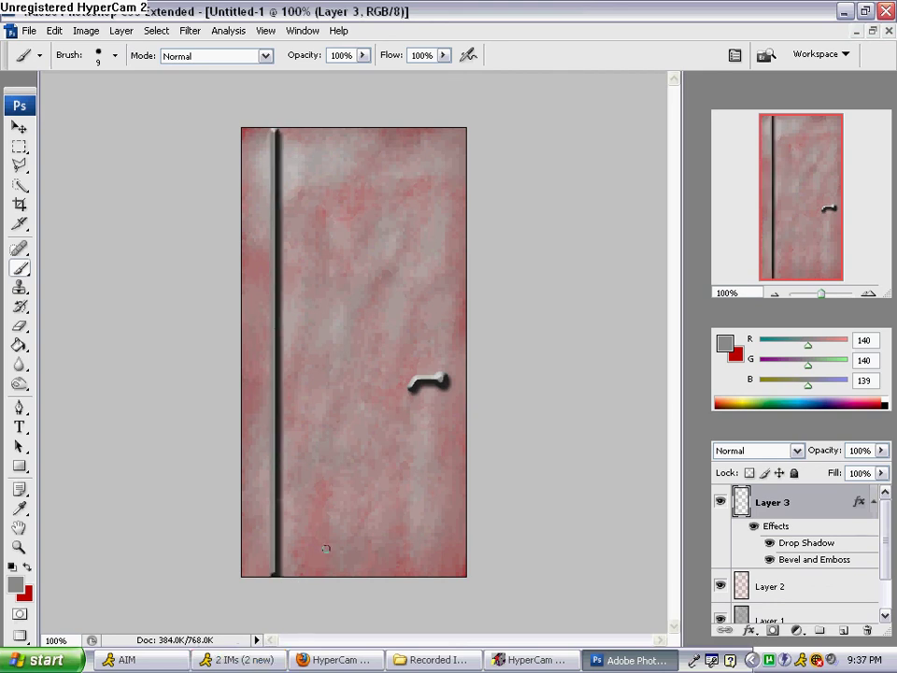
left_click(54, 31)
left_click(59, 53)
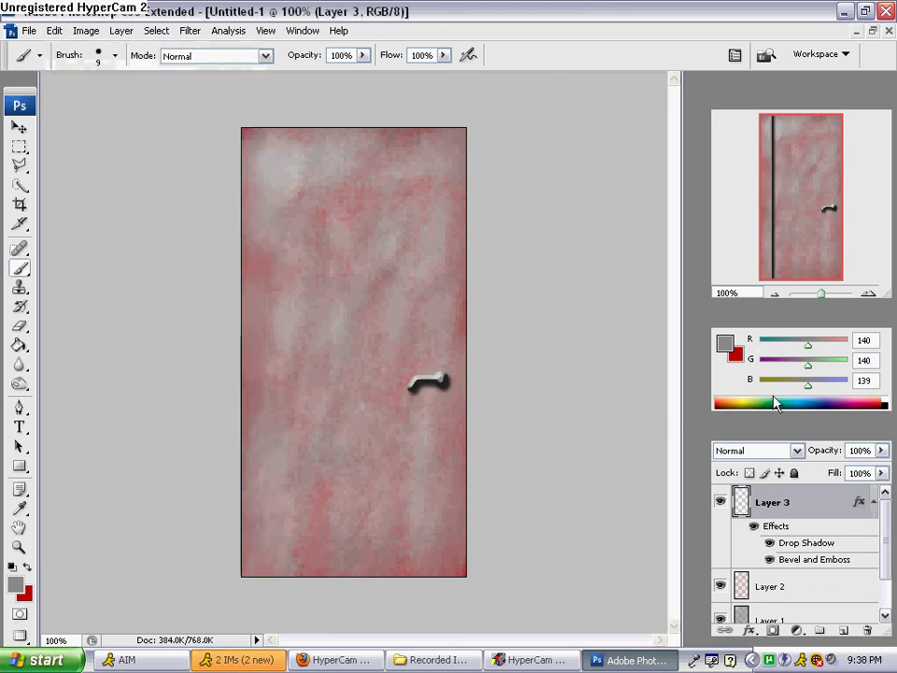
left_click(843, 630)
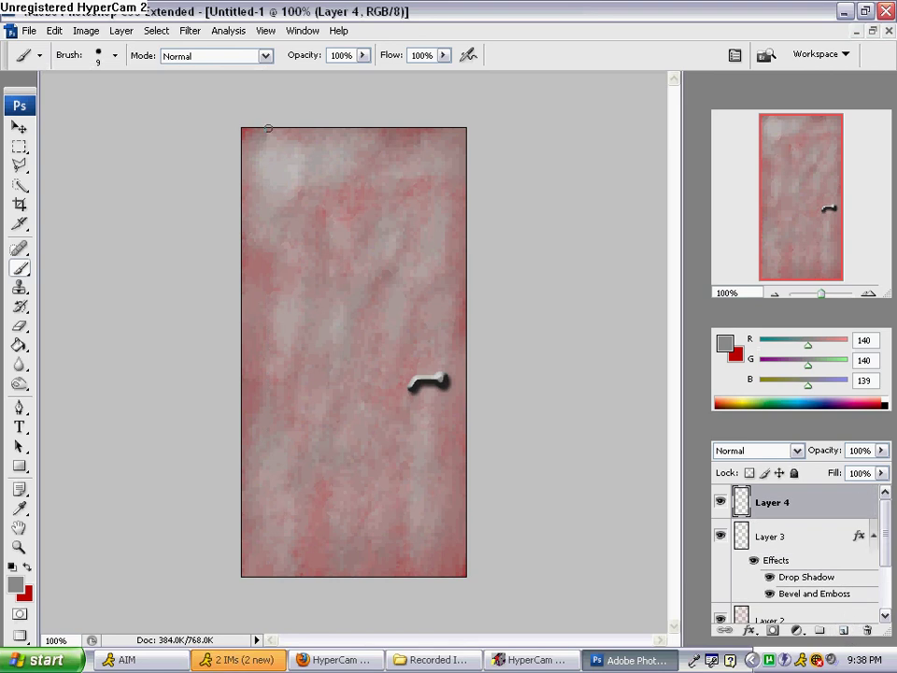
- On Layer 4, brush a grey vertical strip down the door's left edge with three rivet dots beside it
mouse_move(269, 128)
left_mouse_down()
mouse_move(294, 419)
mouse_move(296, 613)
mouse_move(262, 564)
left_mouse_up()
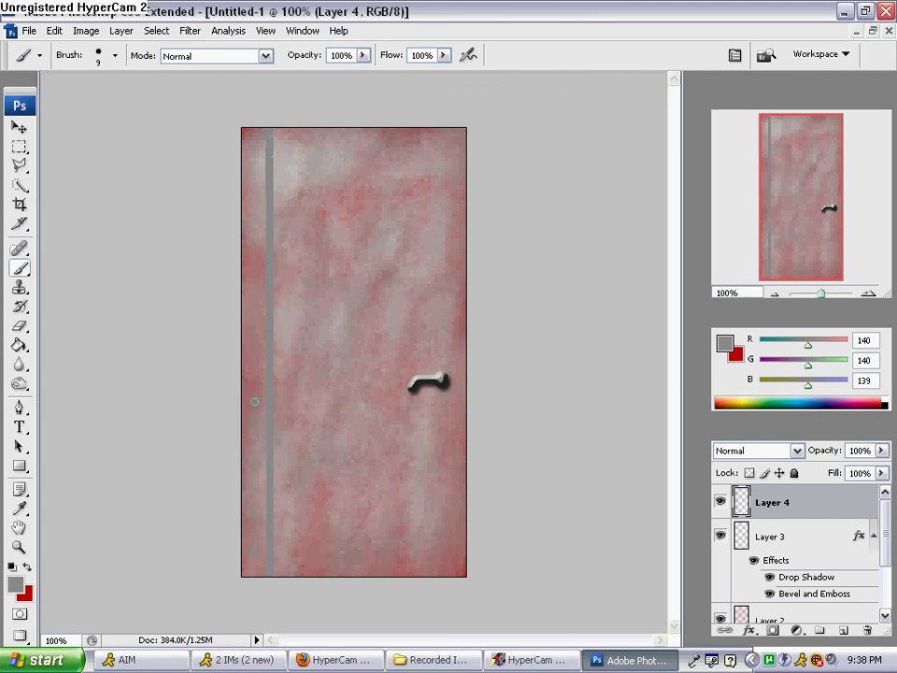
left_click(254, 387)
left_click(253, 344)
left_click(254, 267)
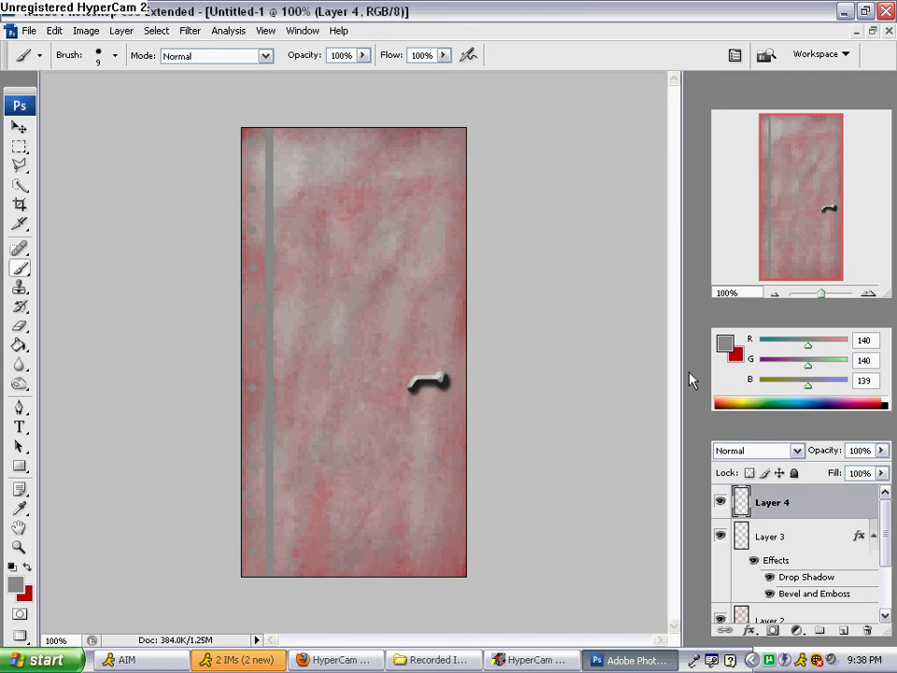
right_click(780, 494)
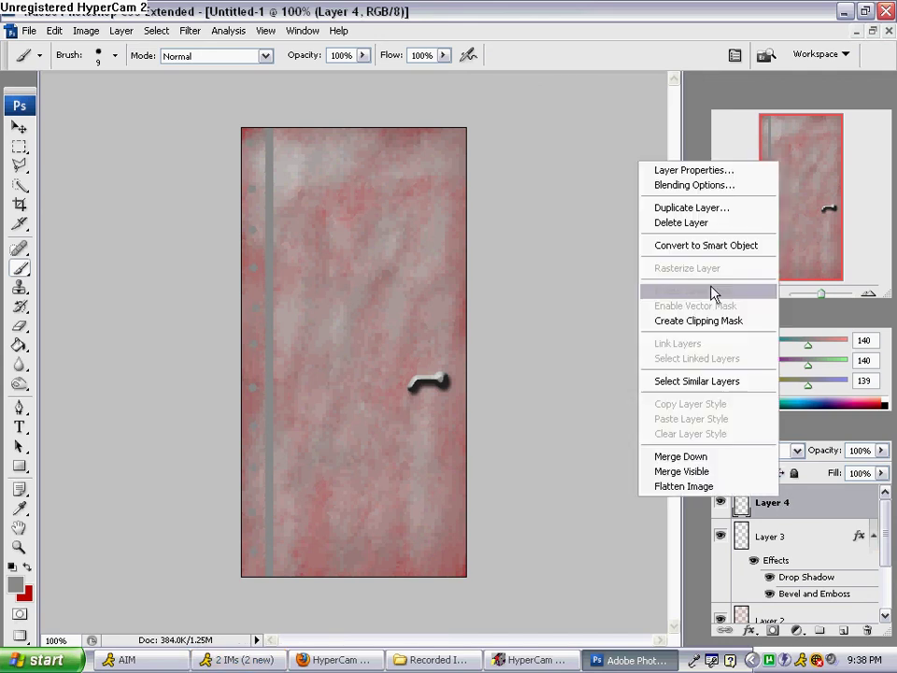
- Give Layer 4's strip and rivets a Bevel and Emboss in the Pillow Emboss style
left_click(694, 186)
left_click_drag(445, 37, 574, 43)
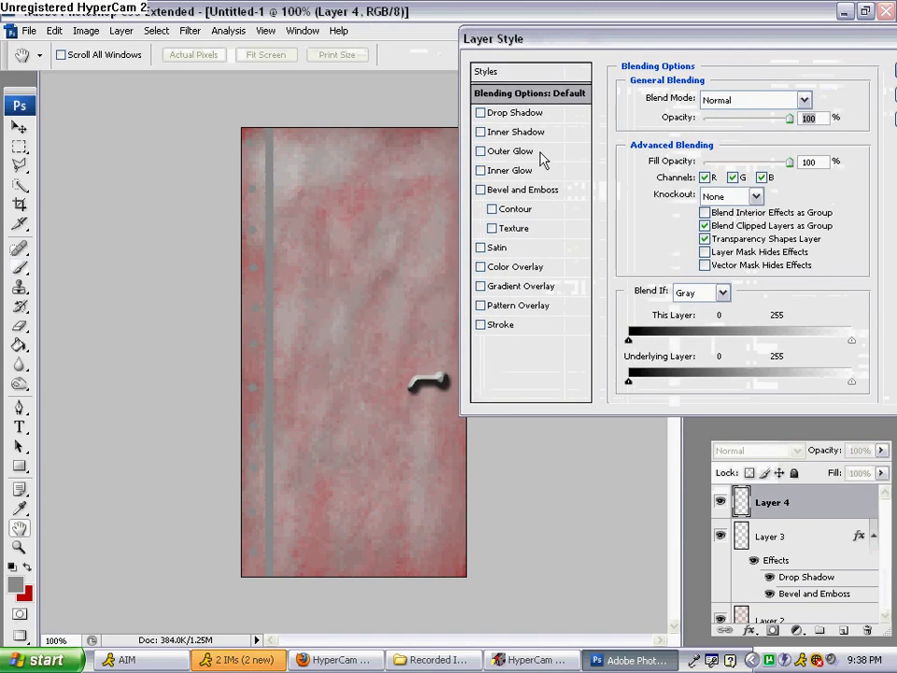
left_click(479, 190)
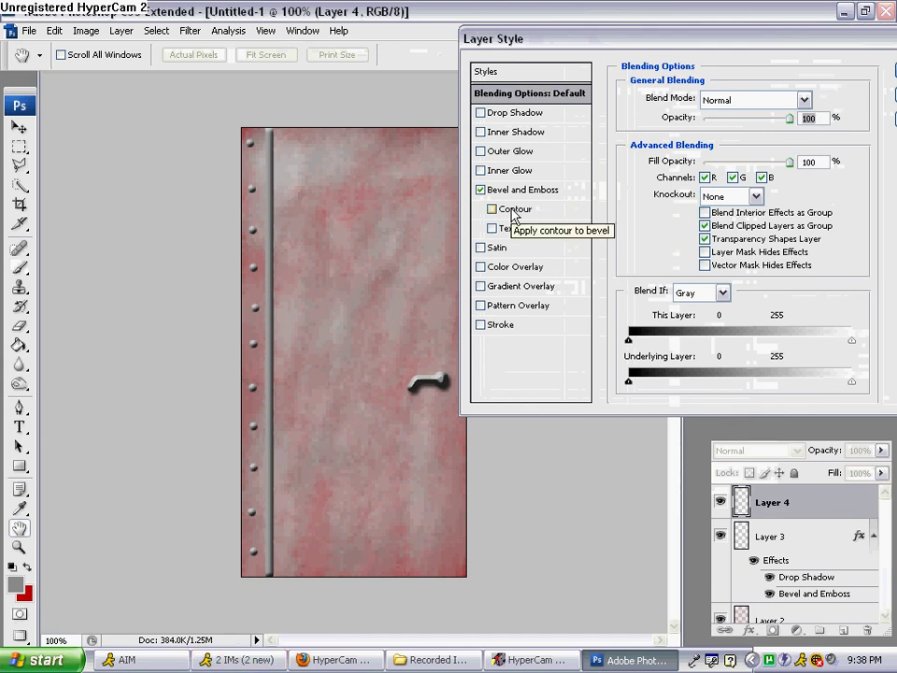
left_click(538, 192)
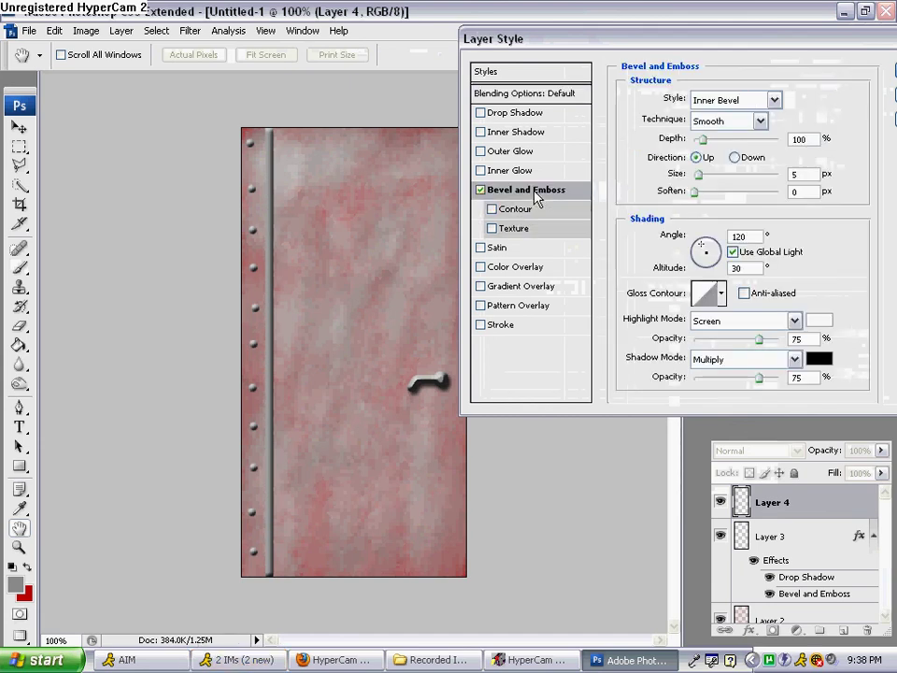
left_click(774, 99)
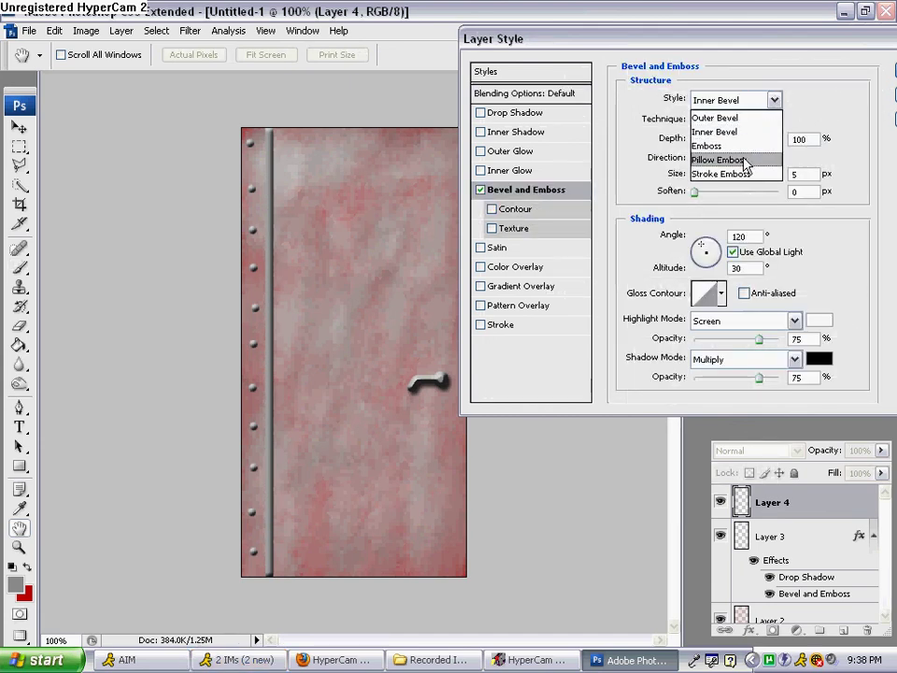
left_click(746, 161)
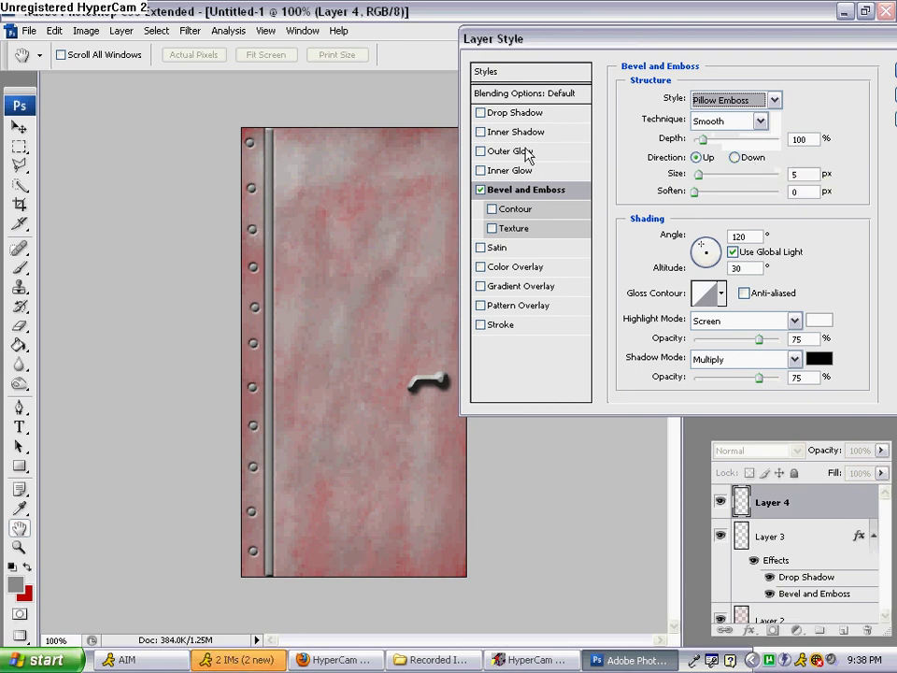
- Leave the emboss Contour off and deepen the emboss to 572%
left_click(492, 209)
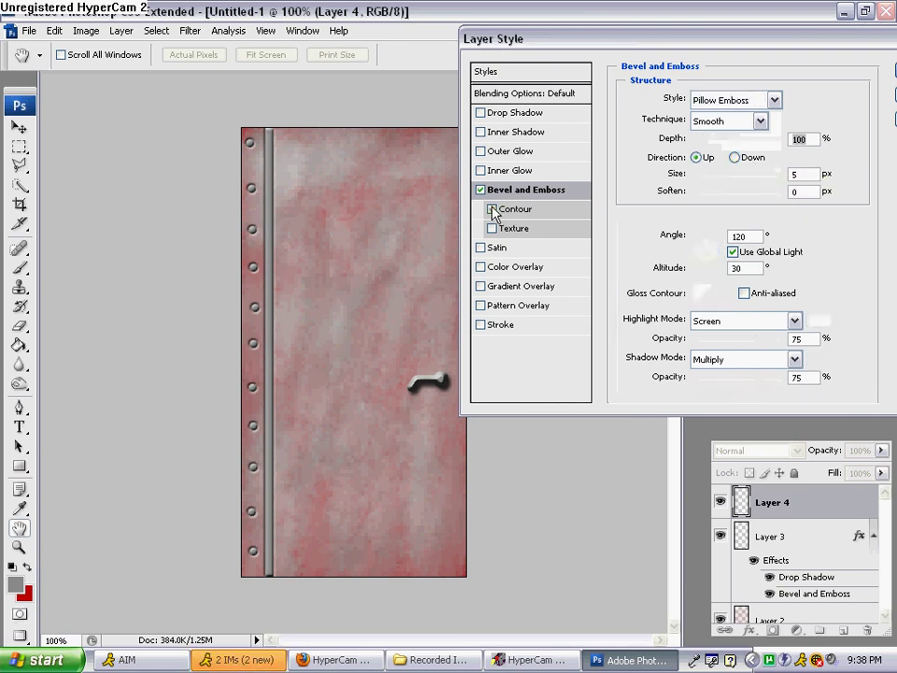
left_click(493, 210)
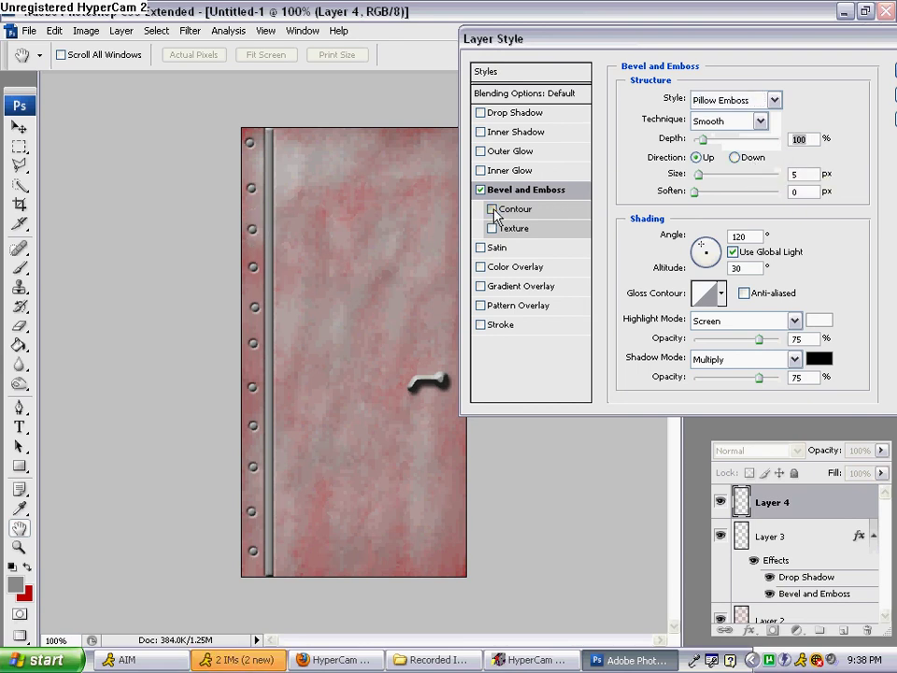
left_click(493, 210)
left_click(493, 210)
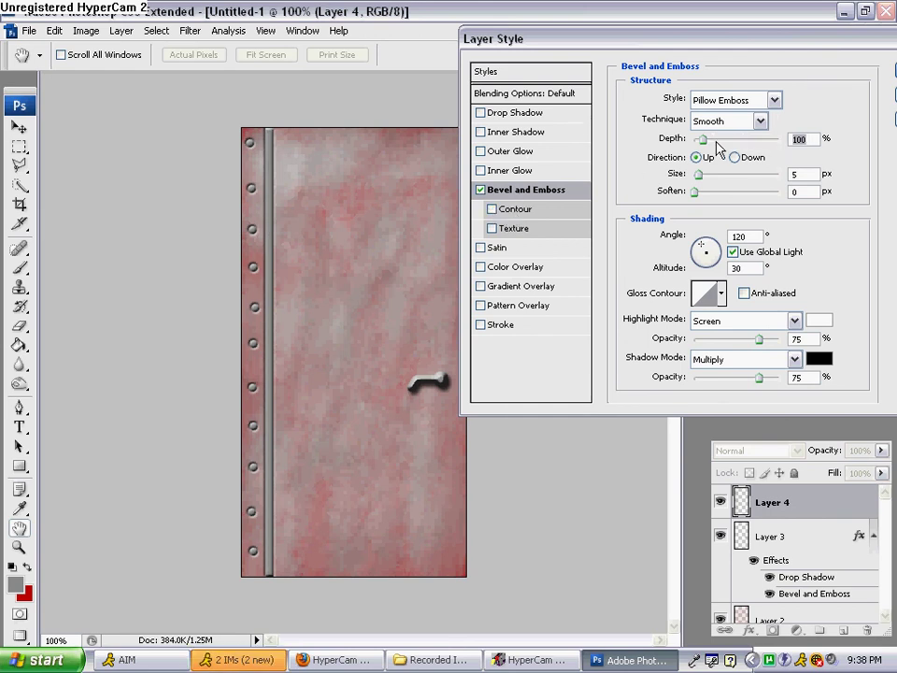
left_click_drag(705, 141, 744, 142)
left_click_drag(561, 39, 360, 45)
- Try Inner Shadow, Outer Glow and Color Overlay on the strip, leaving all three off
left_click(280, 138)
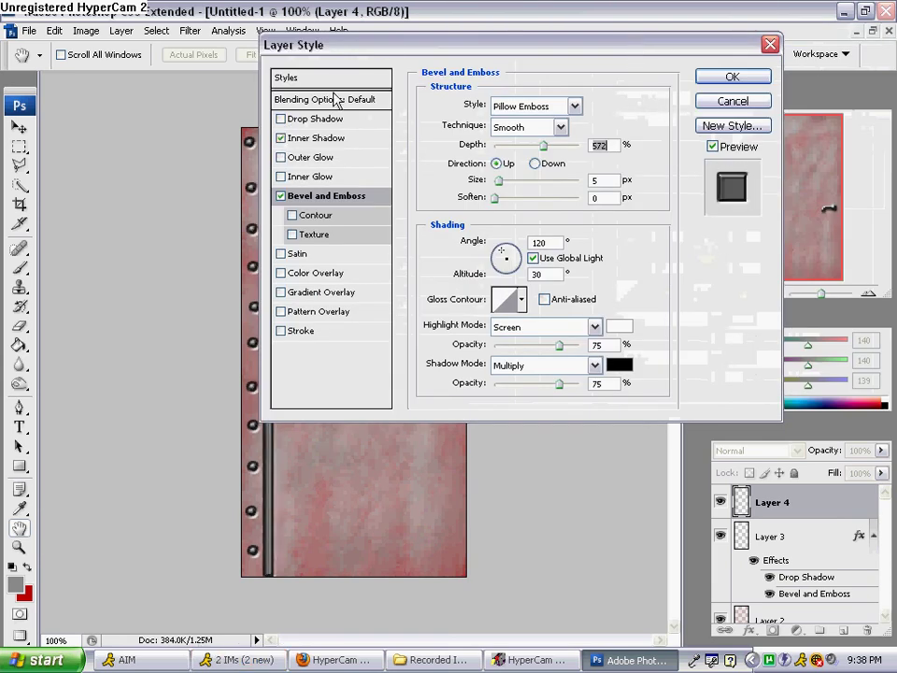
left_click(281, 138)
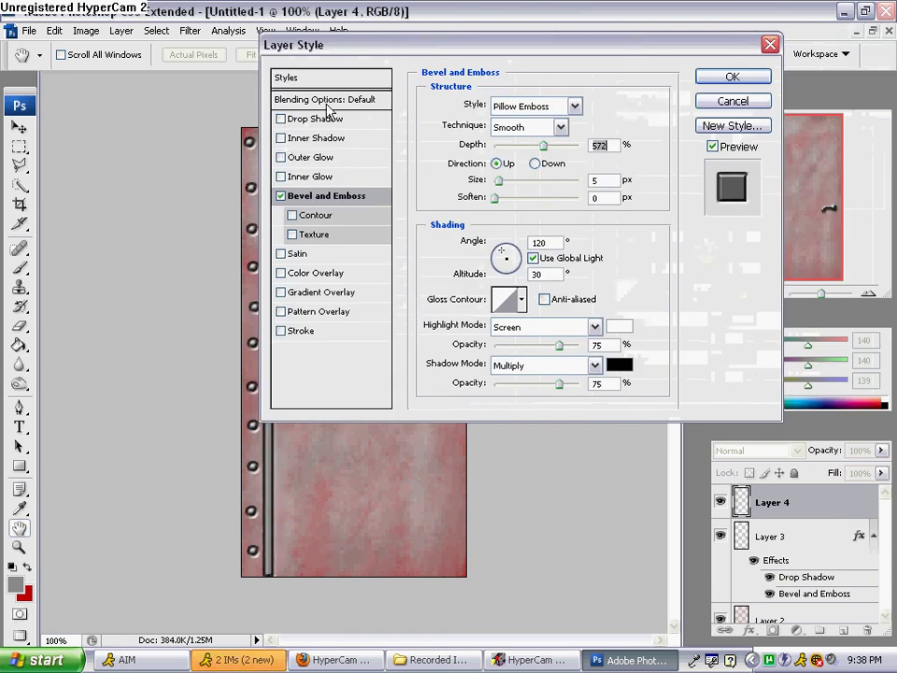
left_click_drag(412, 44, 496, 49)
left_click(365, 156)
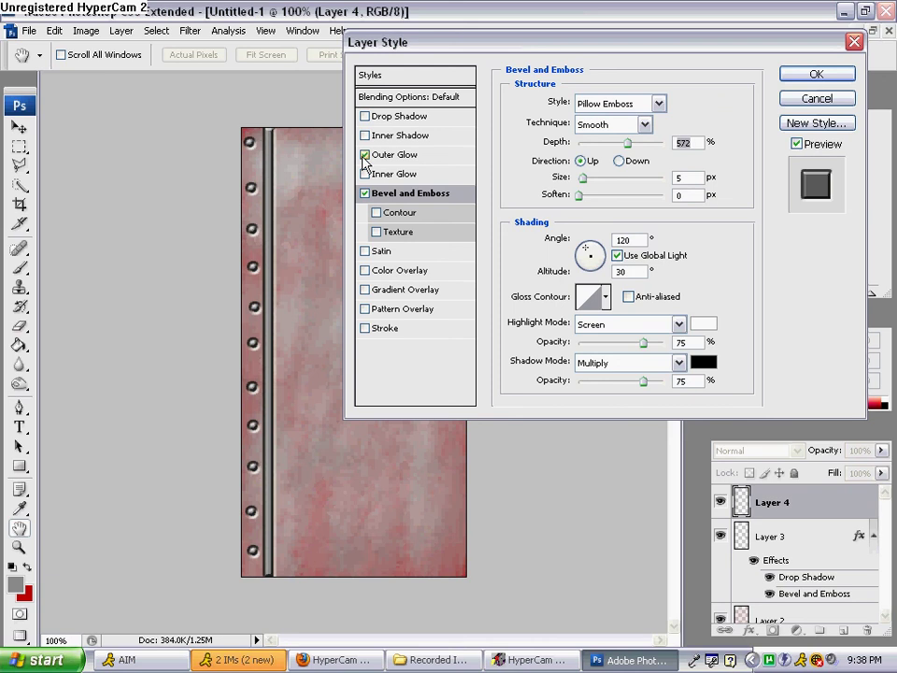
left_click(364, 155)
left_click(365, 271)
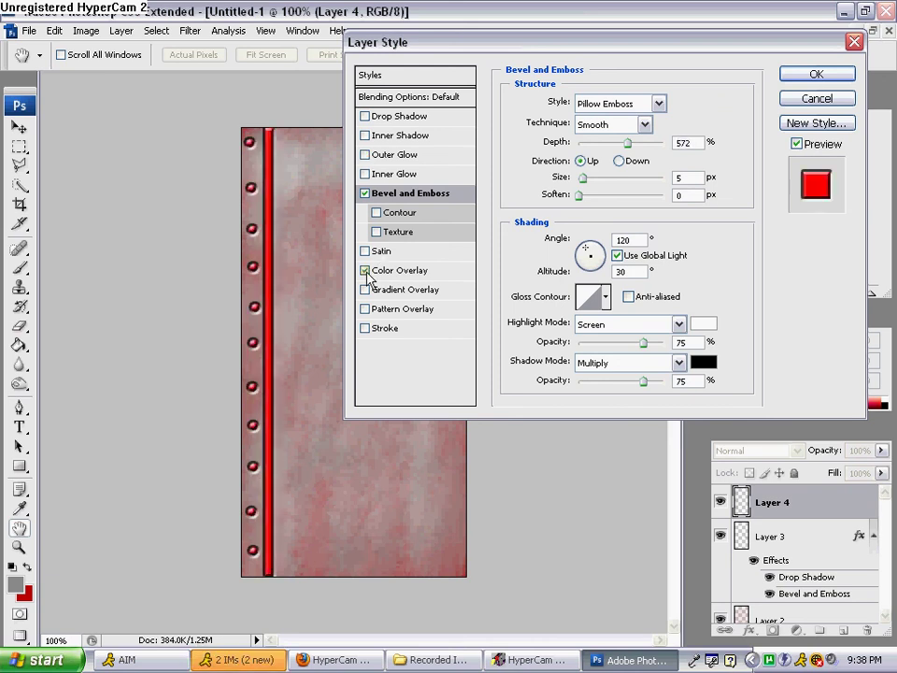
left_click(365, 271)
- Try Gradient and Pattern Overlay, leave them off, and apply the Bevel-and-Emboss-only style
left_click(364, 289)
left_click(364, 290)
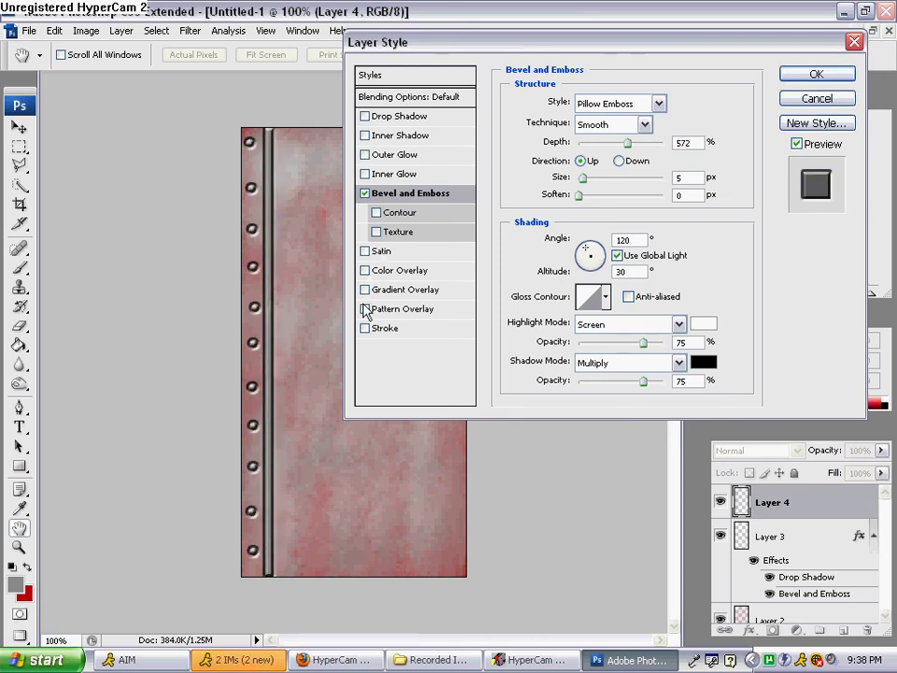
left_click(365, 308)
left_click(365, 308)
left_click(805, 76)
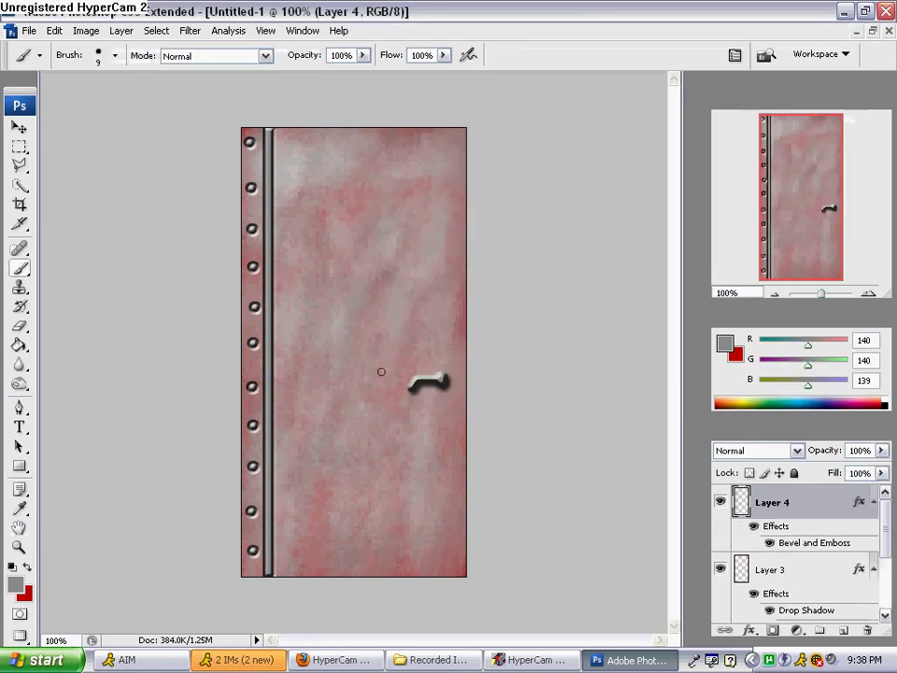
left_click(19, 128)
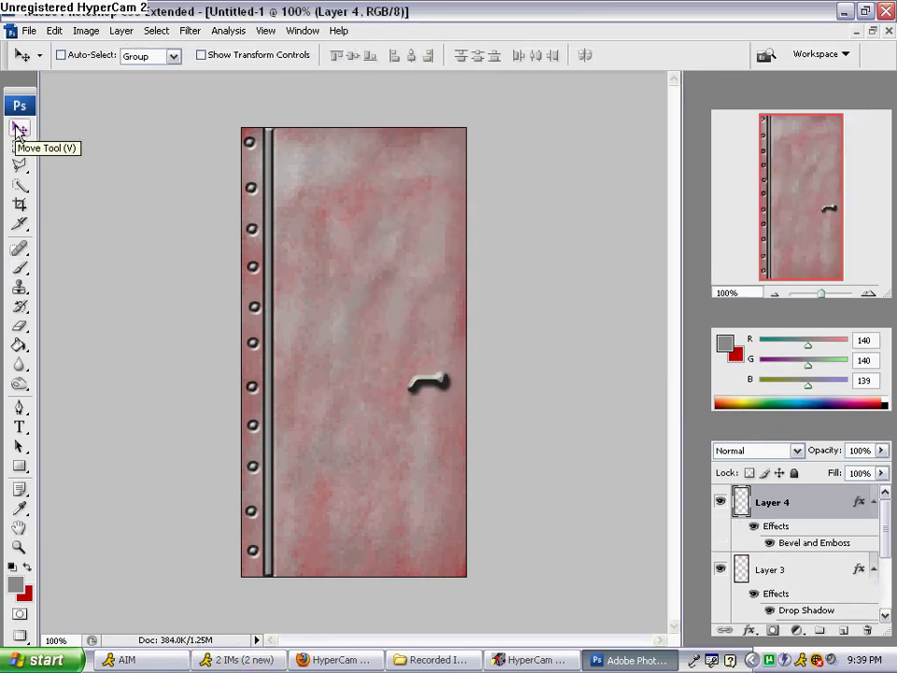